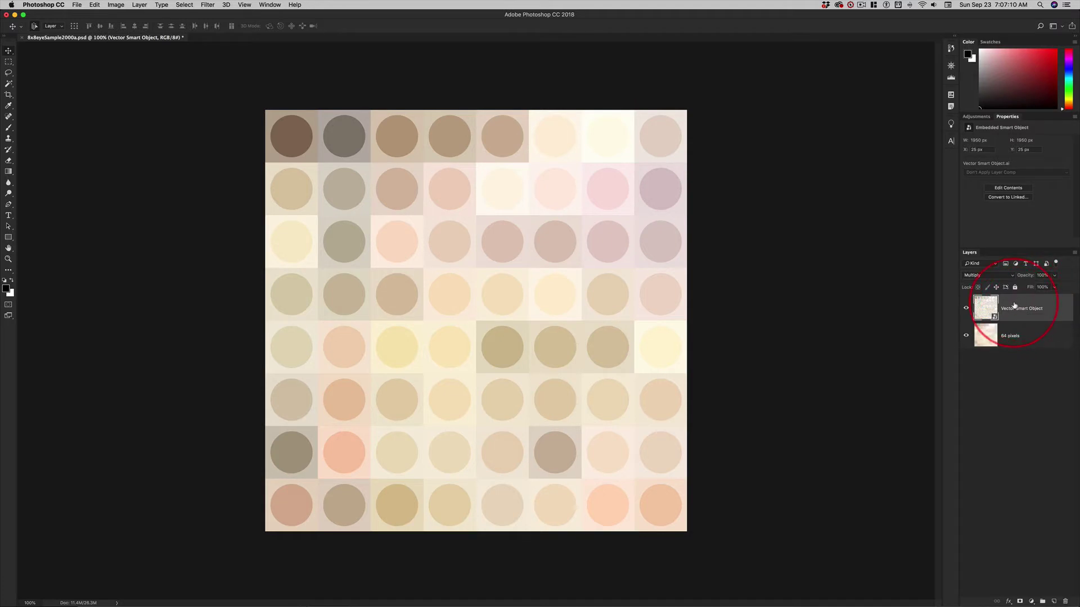
Stamp all visible layers into a new top layer and set its blend mode to Multiply
{"action": "key", "text": "alt+shift+super+n"}
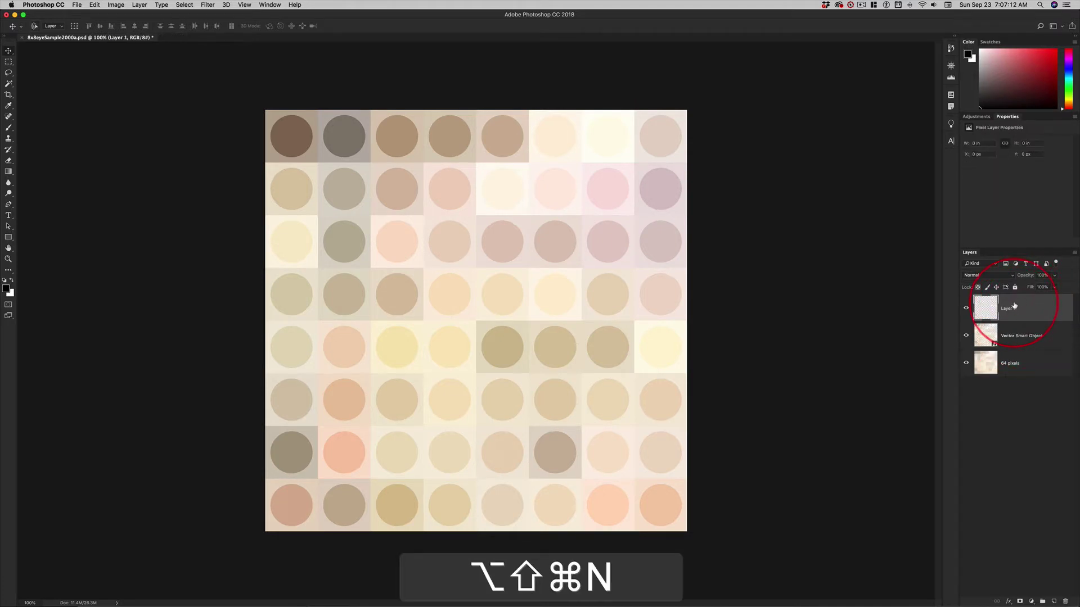
{"action": "key", "text": "alt+shift+super+e"}
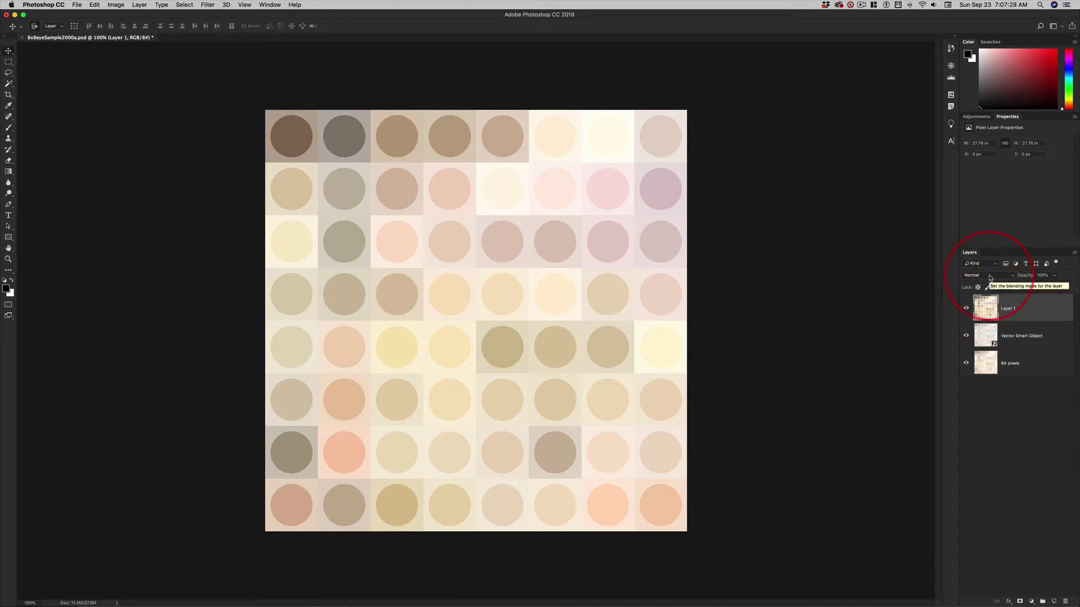
{"action": "key", "text": "shift"}
{"action": "key", "text": "shift+plus"}
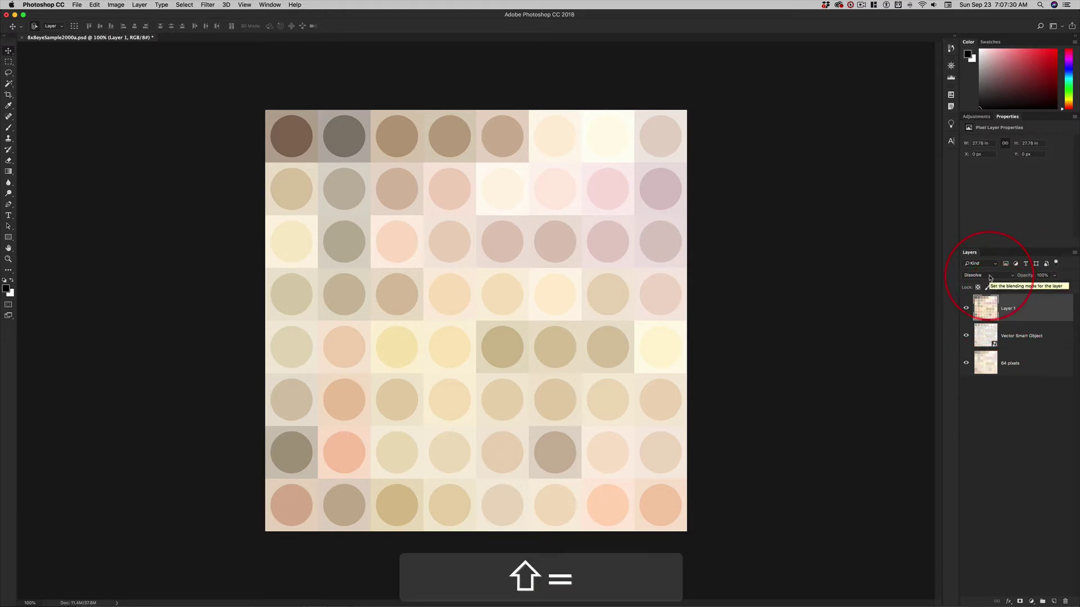
{"action": "key", "text": "shift+plus"}
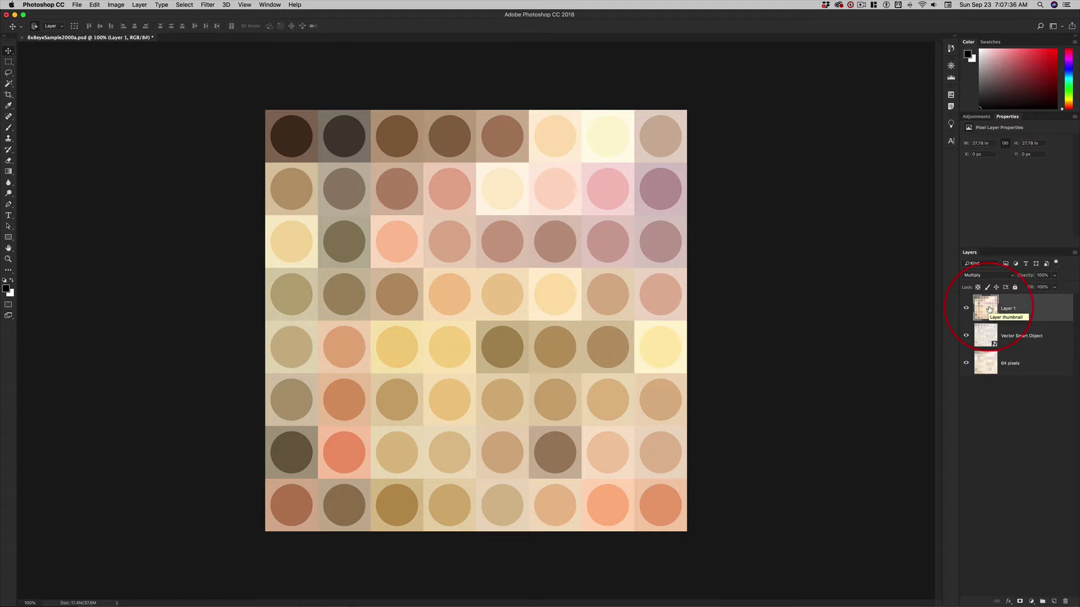
Cycle through the blend modes on the stamped layer to compare their effects, ending back on Multiply
{"action": "key", "text": "shift"}
{"action": "key", "text": "shift+plus"}
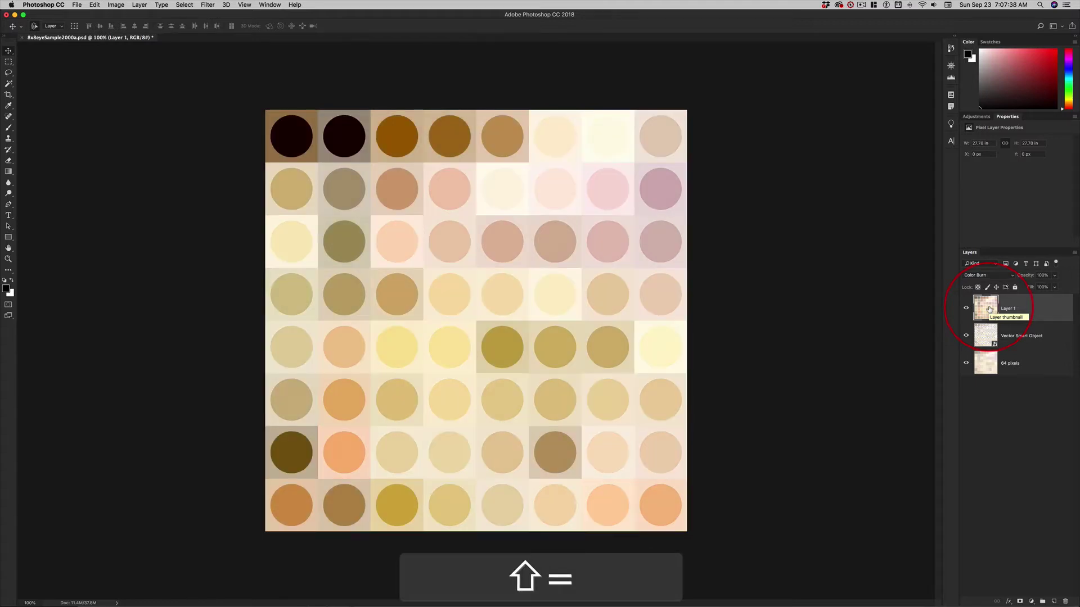
{"action": "key", "text": "shift+plus"}
{"action": "key", "text": "shift+plus"}
{"action": "key", "text": "shift+plus"}
{"action": "key", "text": "shift+plus"}
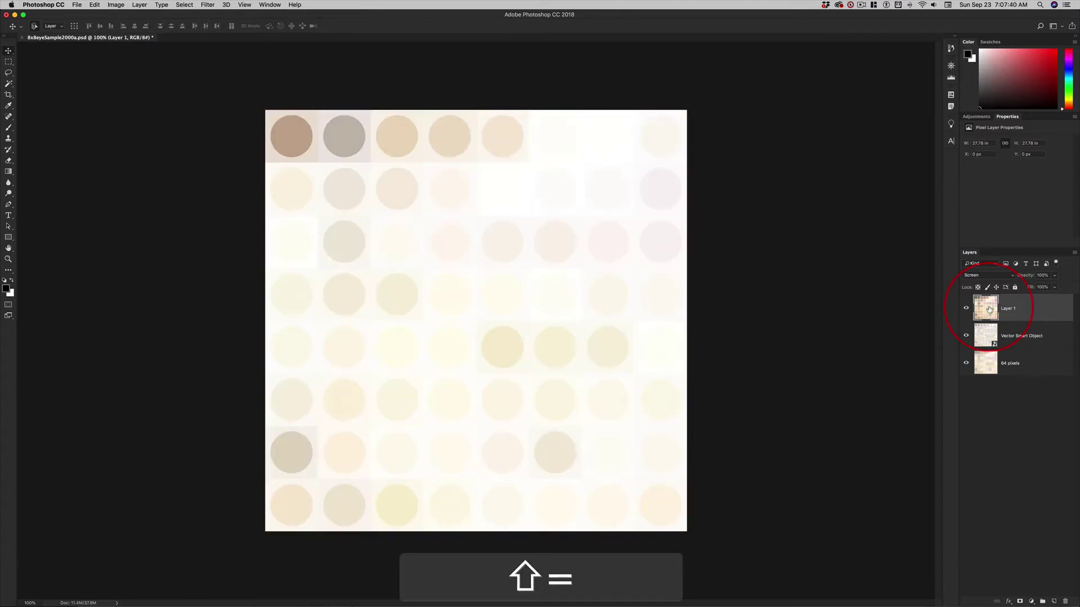
{"action": "key", "text": "shift+plus"}
{"action": "key", "text": "shift+plus"}
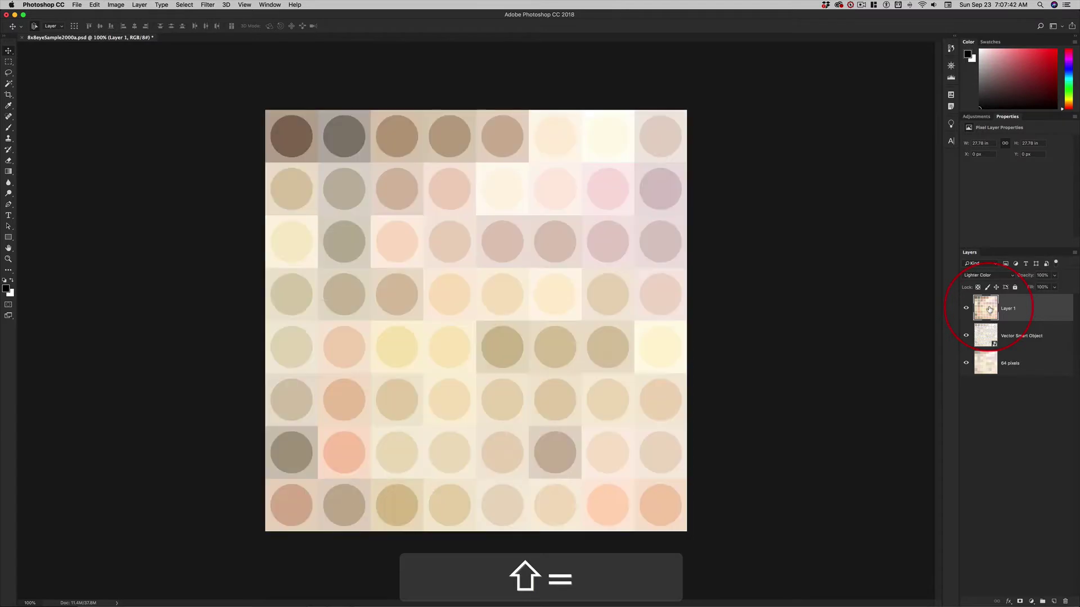
{"action": "key", "text": "shift+minus"}
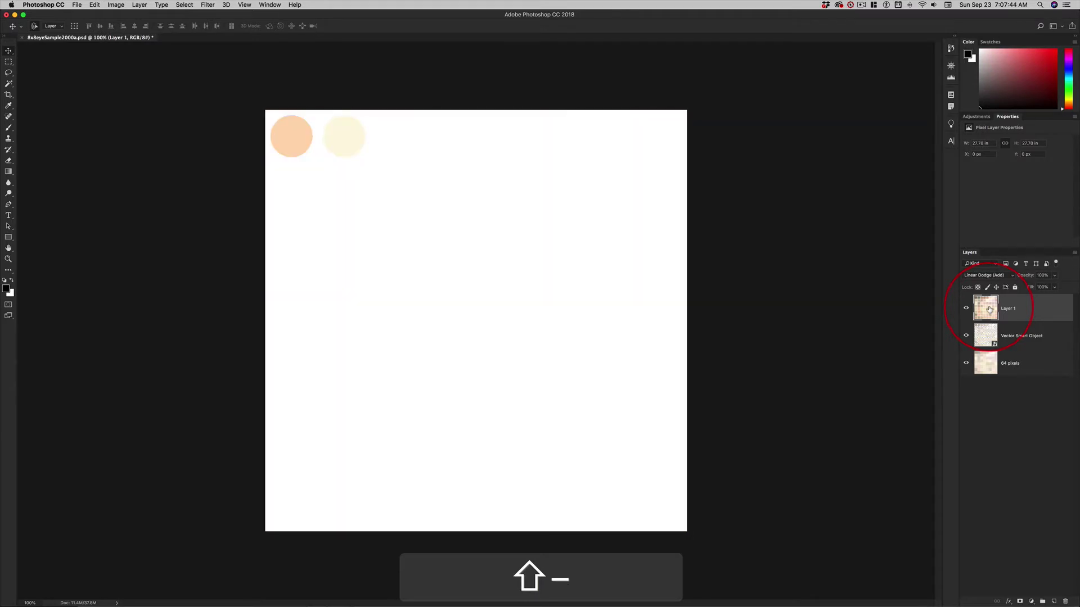
{"action": "key", "text": "shift+plus"}
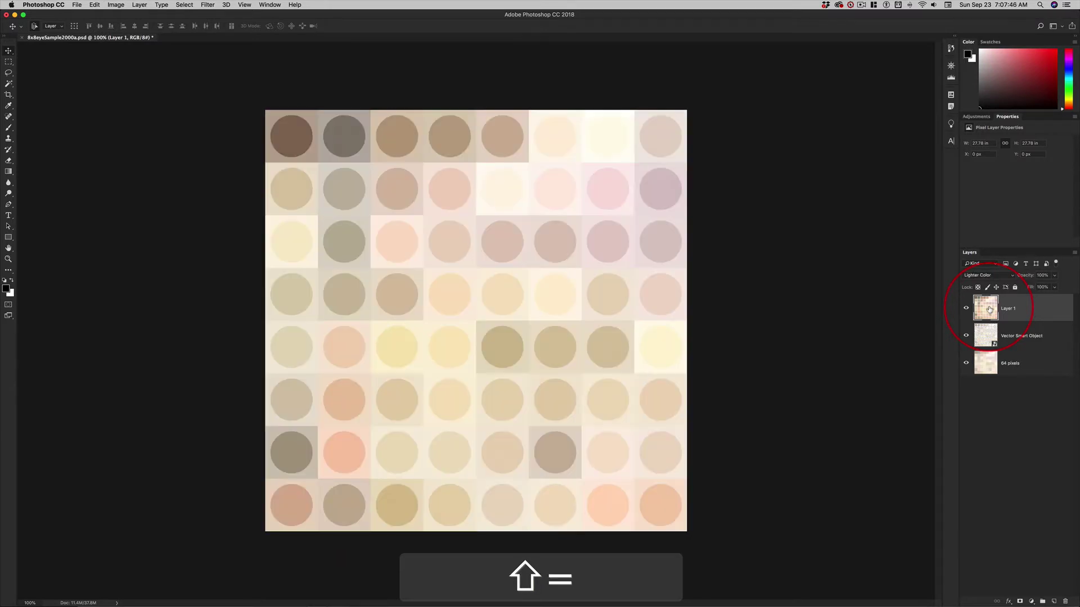
{"action": "key", "text": "shift+plus"}
{"action": "key", "text": "shift+plus"}
{"action": "key", "text": "shift+plus"}
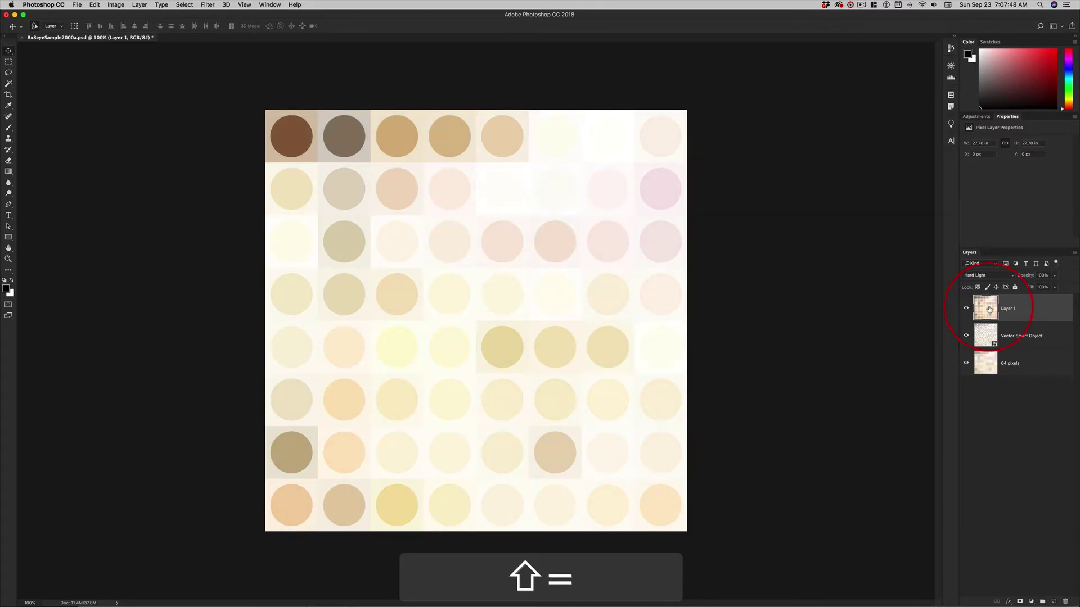
{"action": "key", "text": "shift+plus"}
{"action": "key", "text": "shift+plus"}
{"action": "key", "text": "shift+plus"}
{"action": "key", "text": "shift+plus"}
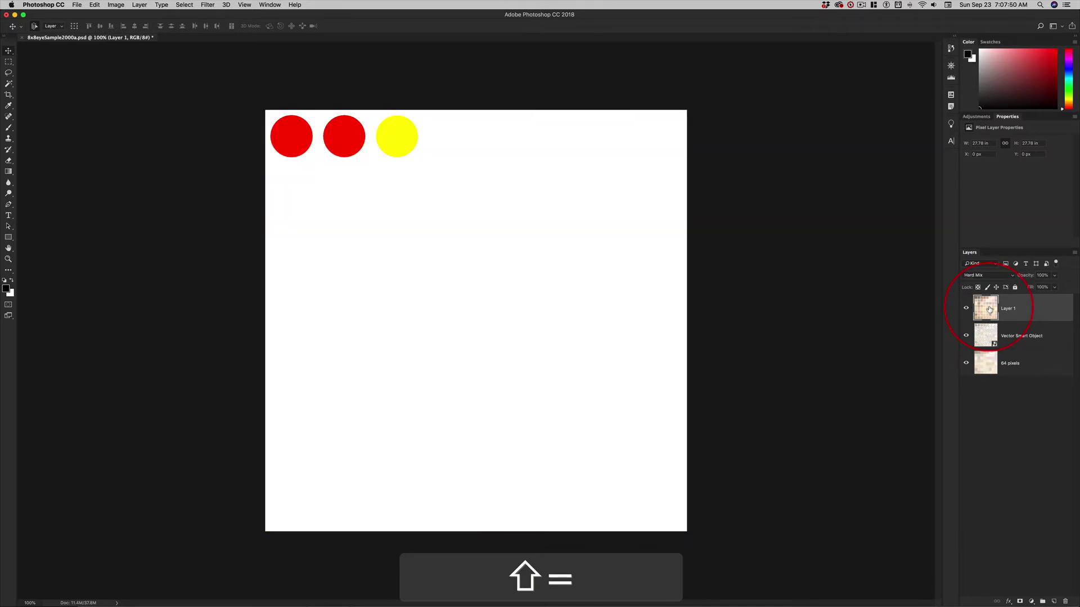
{"action": "key", "text": "shift+plus"}
{"action": "key", "text": "shift+plus"}
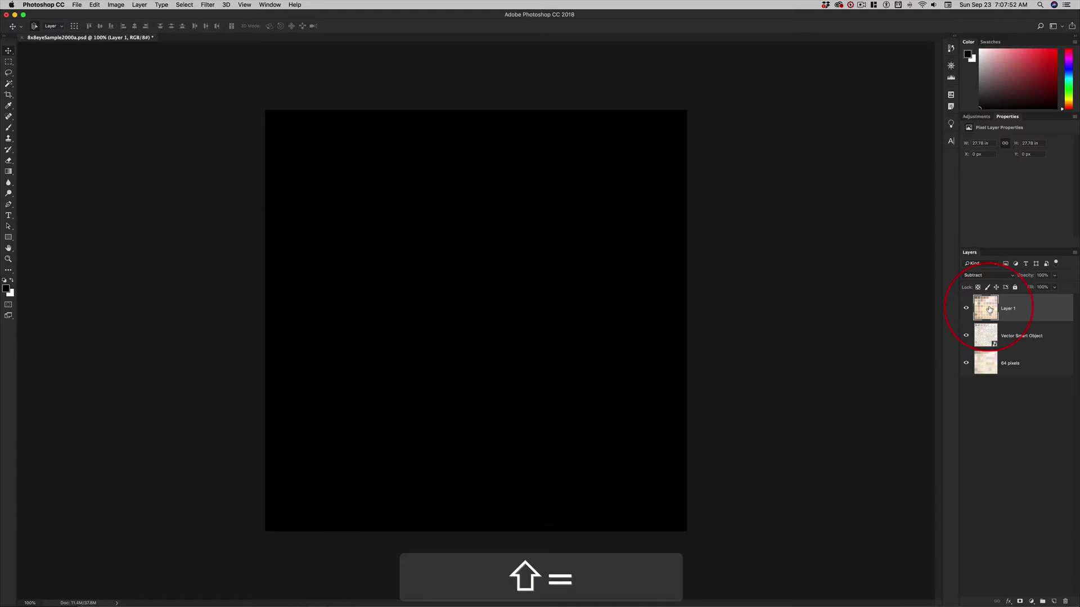
{"action": "key", "text": "shift+plus"}
{"action": "key", "text": "shift+plus"}
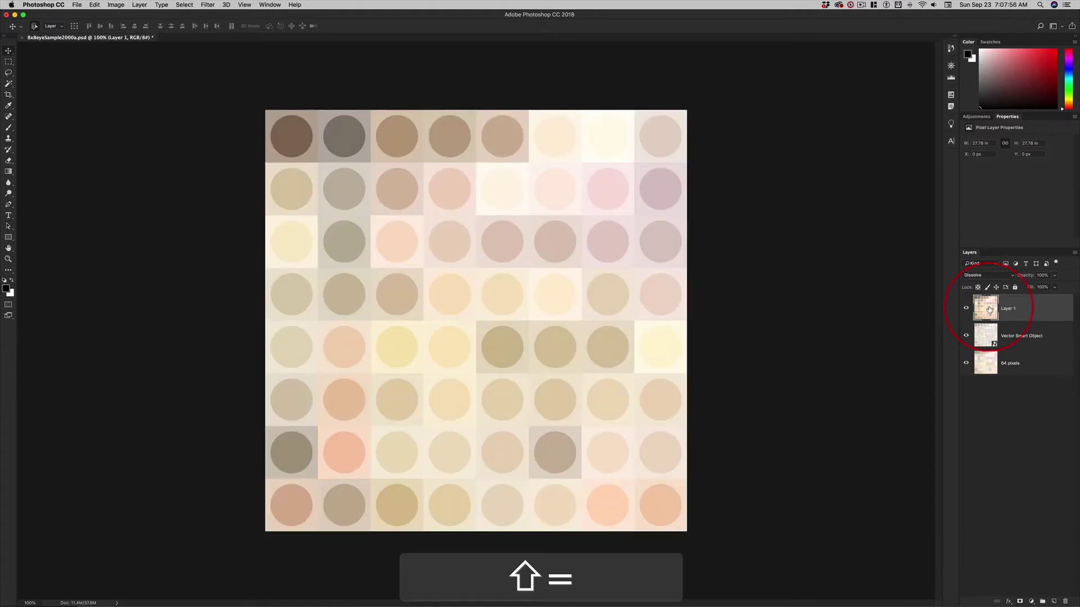
{"action": "key", "text": "shift+plus"}
{"action": "key", "text": "shift+plus"}
{"action": "key", "text": "shift+plus"}
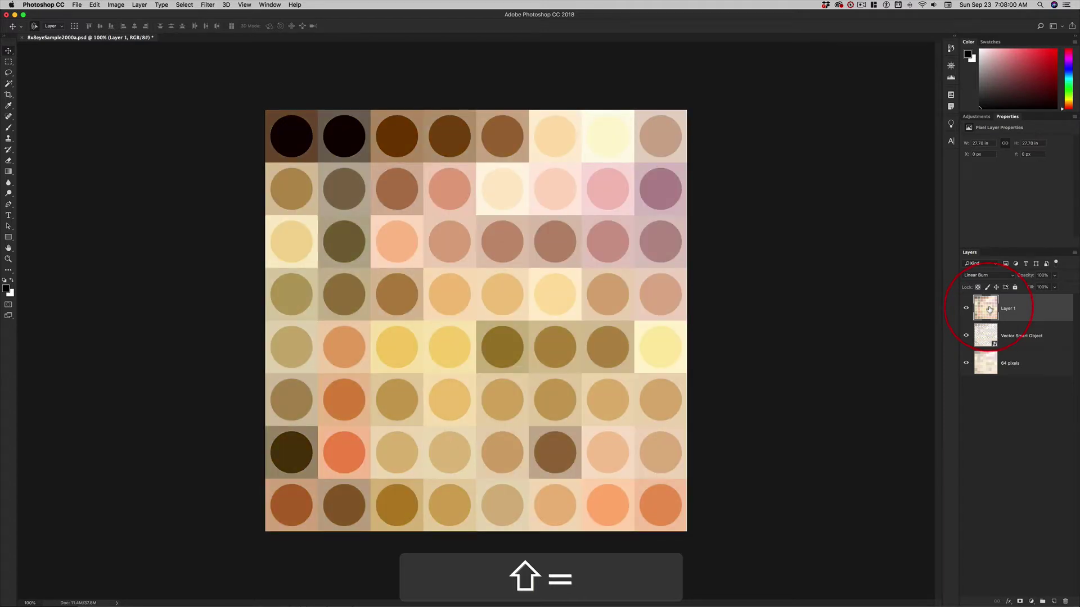
{"action": "key", "text": "shift+minus"}
{"action": "key", "text": "shift+minus"}
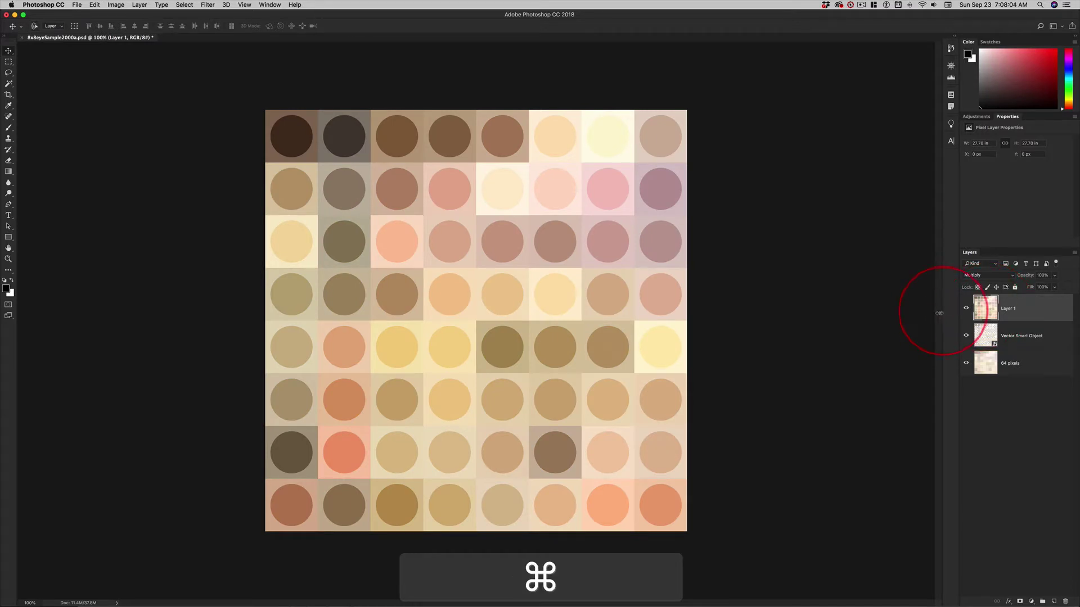
Rotate the stamped Multiply layer 90° counterclockwise with Free Transform
{"action": "key", "text": "super+t"}
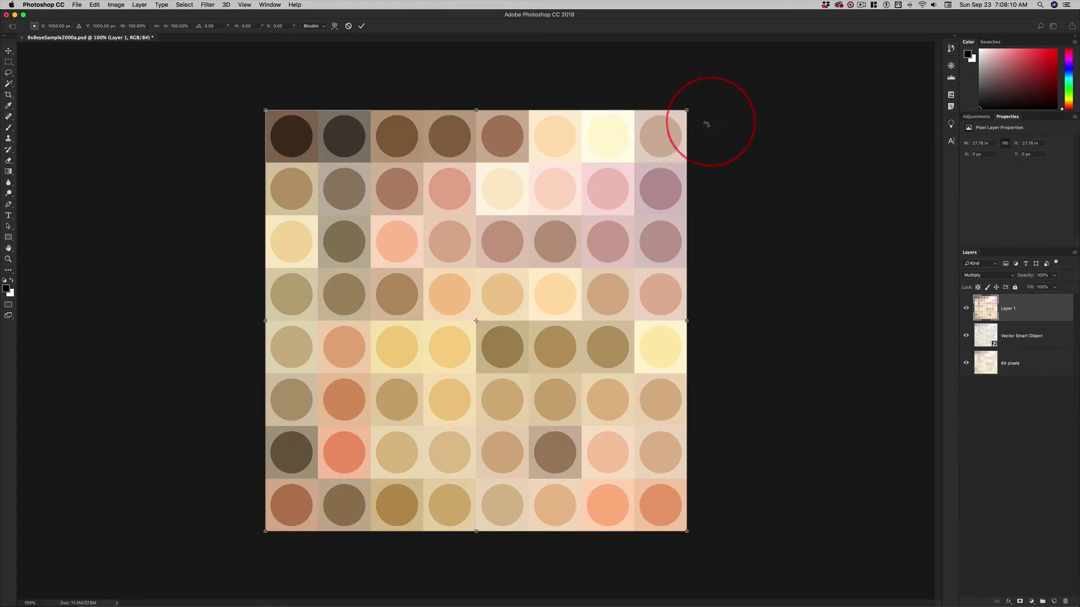
{"action": "left_click_drag", "start_coordinate": [704, 125], "coordinate": [307, 89]}
{"action": "key", "text": "shift"}
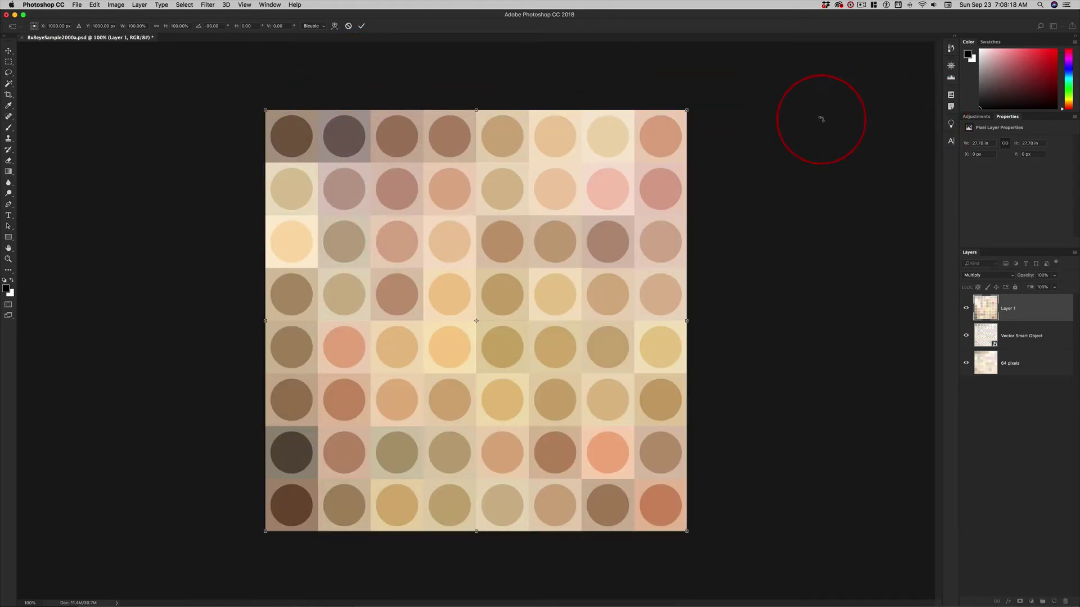
{"action": "key", "text": "Return"}
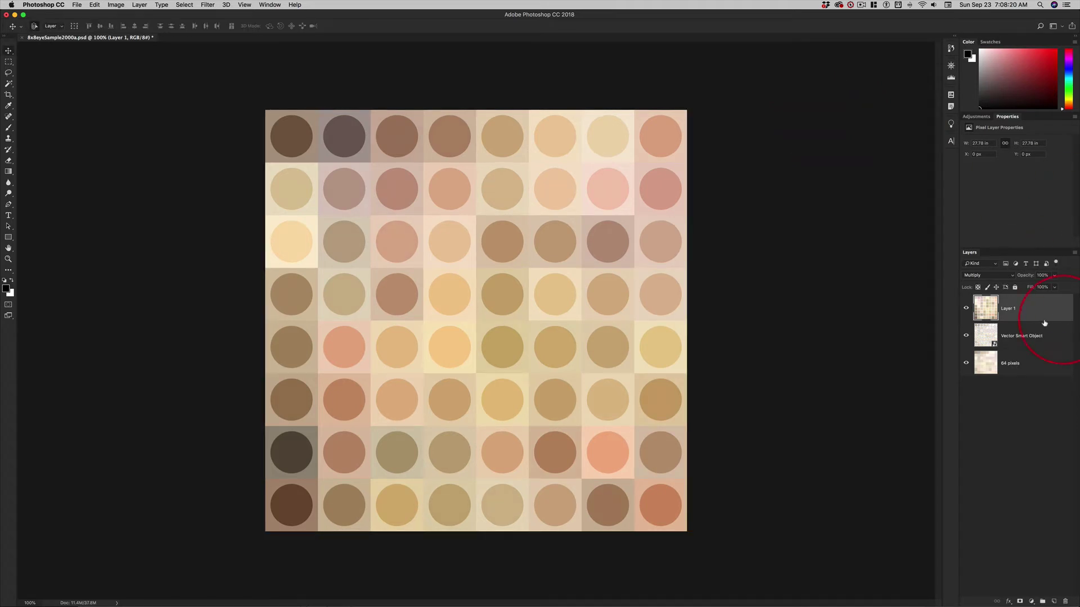
Compare the artwork with and without the rotated Layer 1 by toggling its visibility
{"action": "left_click", "coordinate": [966, 310]}
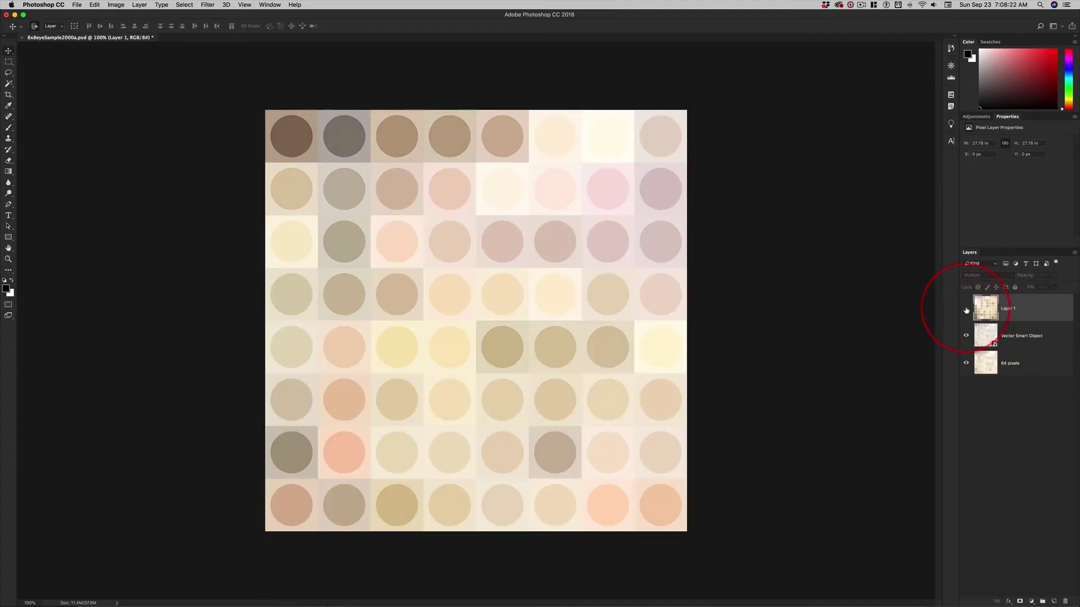
{"action": "left_click", "coordinate": [966, 310]}
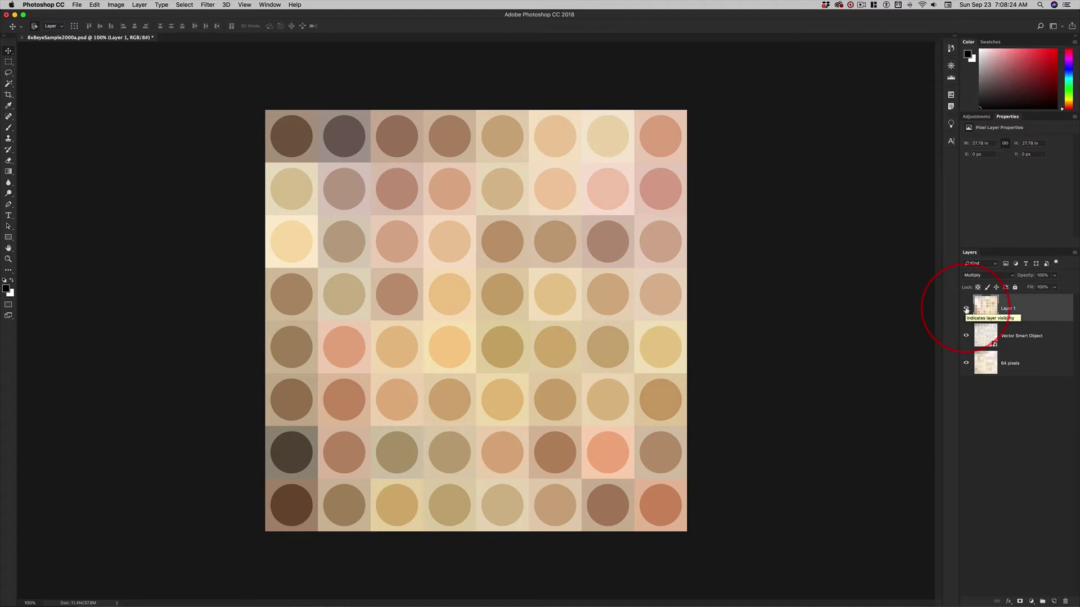
{"action": "left_click", "coordinate": [966, 310]}
{"action": "left_click", "coordinate": [966, 310]}
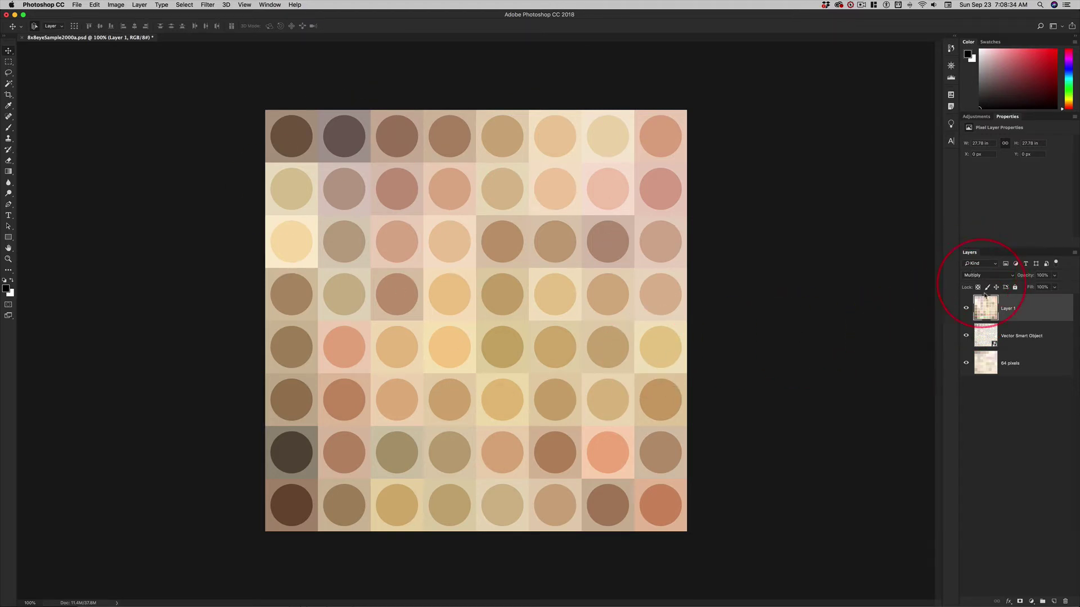
Stamp the combined visible artwork into another new layer above the rotated one
{"action": "key", "text": "alt+shift+super+n"}
{"action": "key", "text": "alt+shift+super+e"}
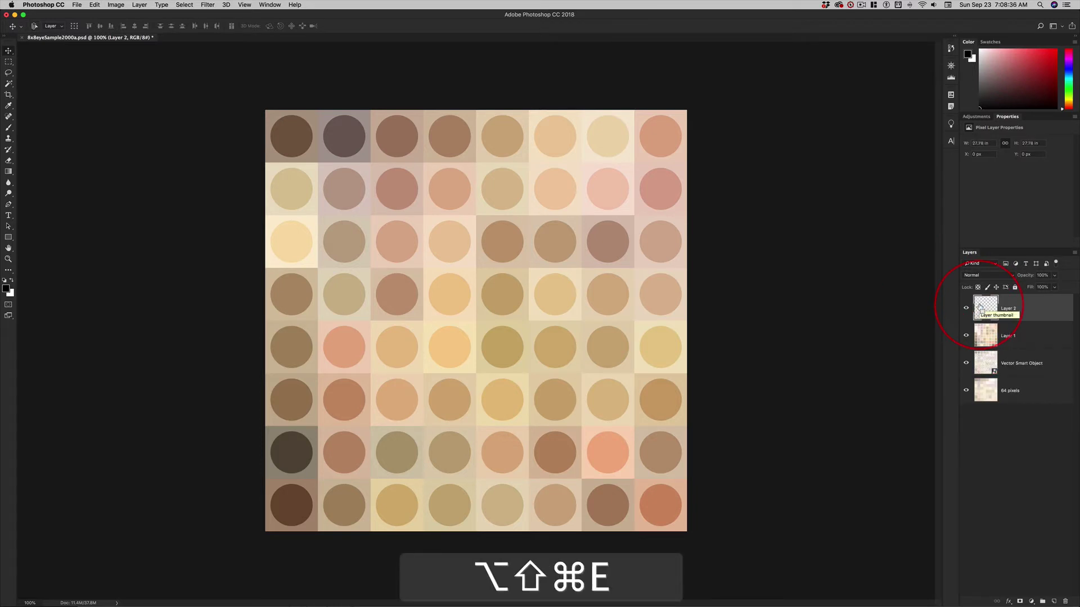
{"action": "key", "text": "alt+shift+super+o"}
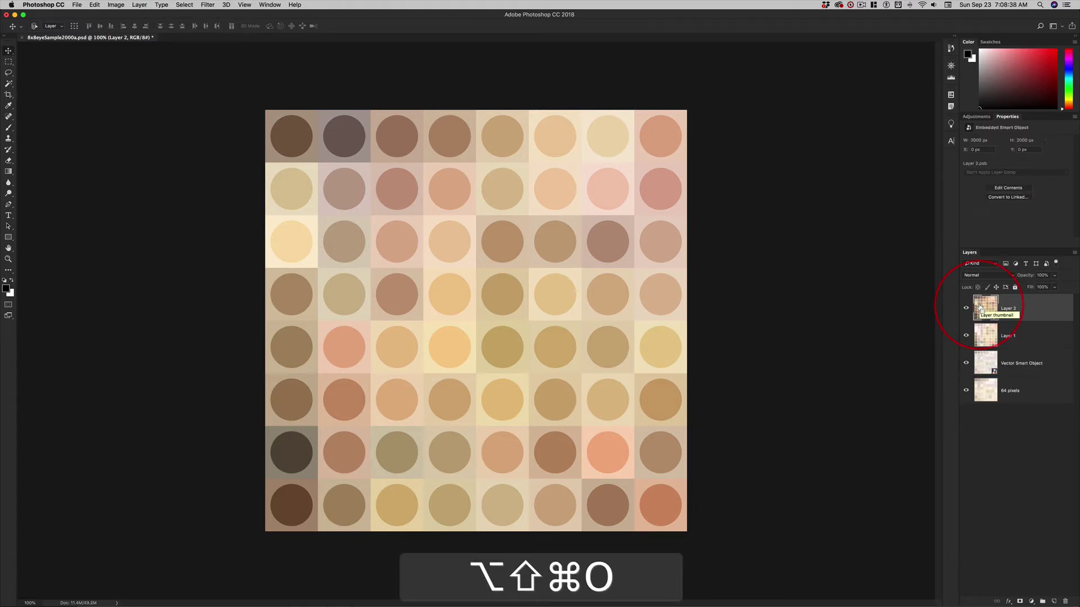
{"action": "key", "text": "alt+shift+super+a"}
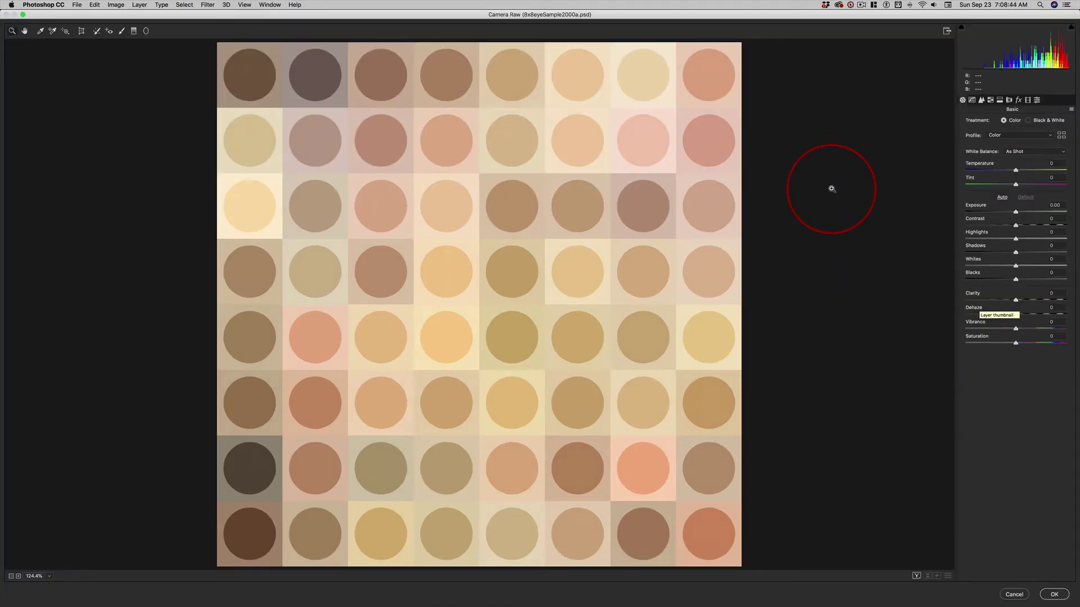
{"action": "key", "text": "Escape"}
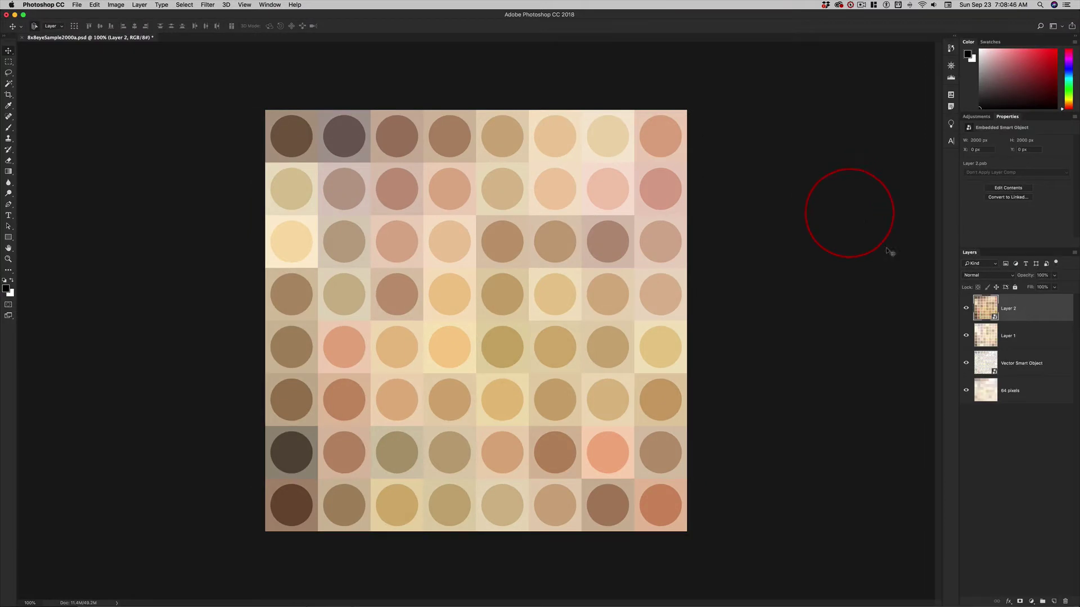
{"action": "key", "text": "super+z"}
Convert the top stamped layer to a smart object and open the Camera Raw filter for it
{"action": "right_click", "coordinate": [1036, 312]}
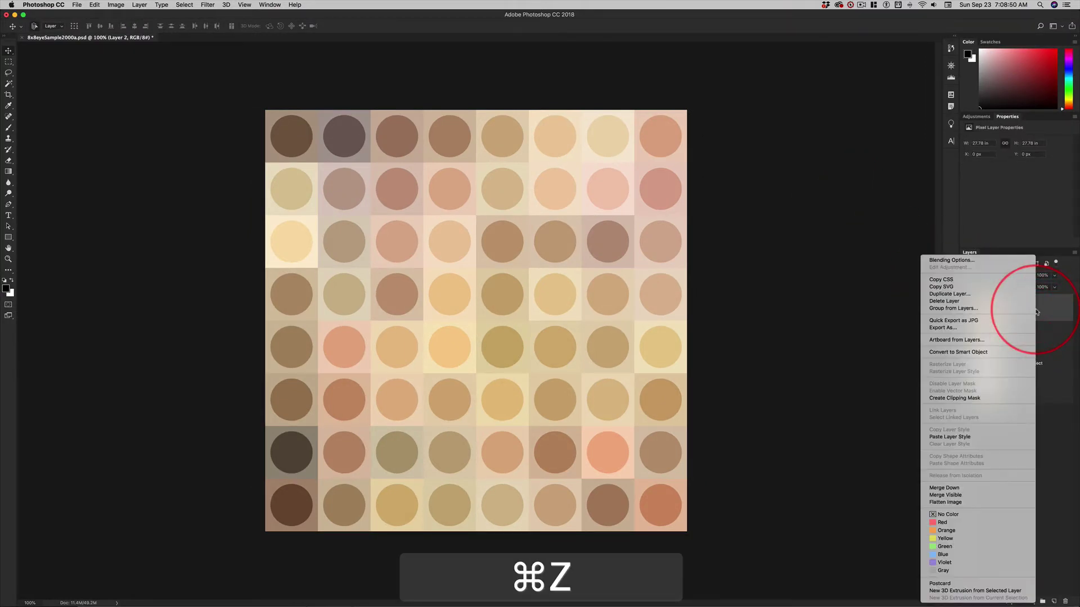
{"action": "left_click", "coordinate": [991, 353]}
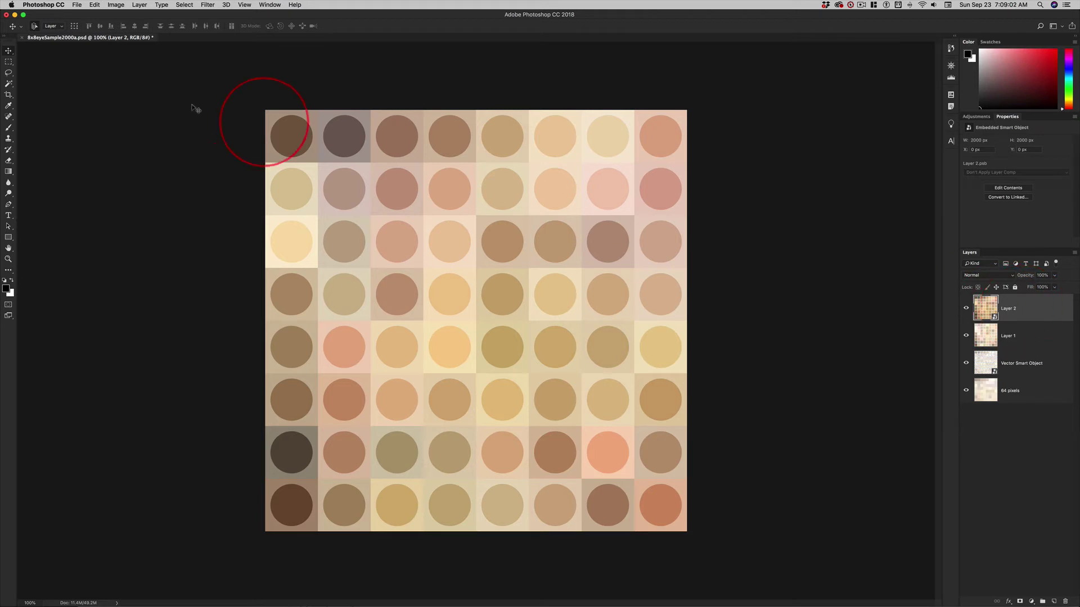
{"action": "left_click", "coordinate": [208, 5]}
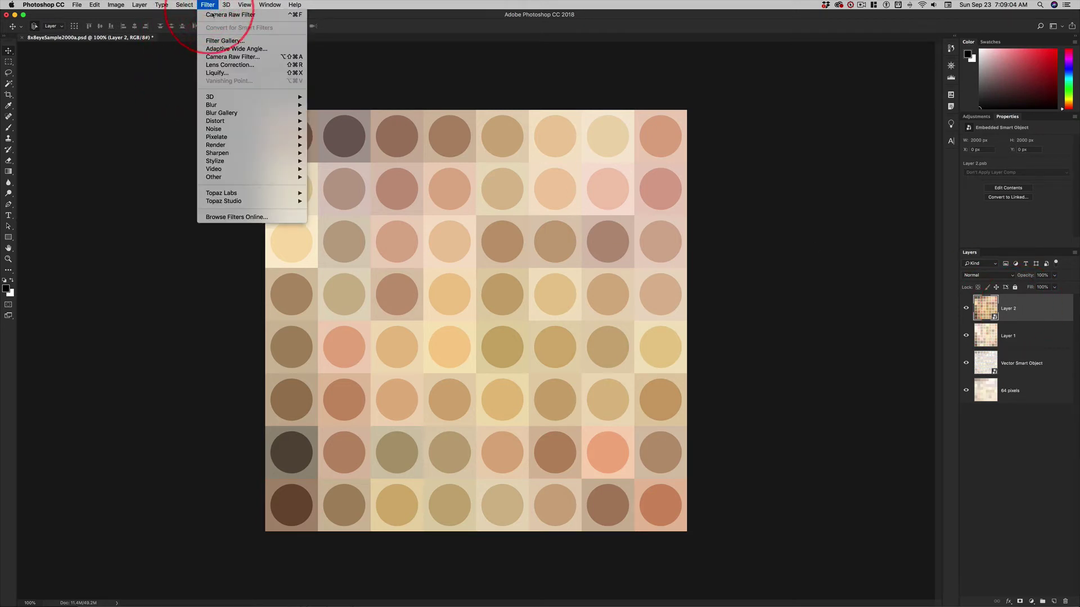
{"action": "left_click", "coordinate": [272, 57]}
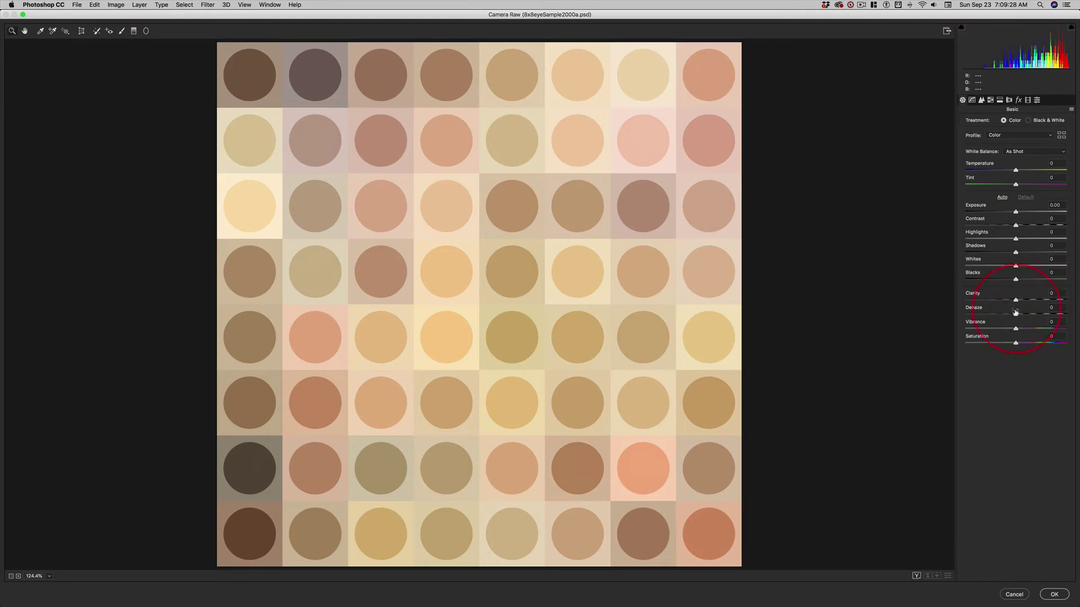
Set Contrast to +30, Highlights to -35, Shadows to +38, Whites to +10, Blacks to +17, Clarity to +23 and Dehaze to +30
{"action": "left_click_drag", "start_coordinate": [1012, 310], "coordinate": [1026, 292]}
{"action": "left_click_drag", "start_coordinate": [1015, 248], "coordinate": [1021, 222]}
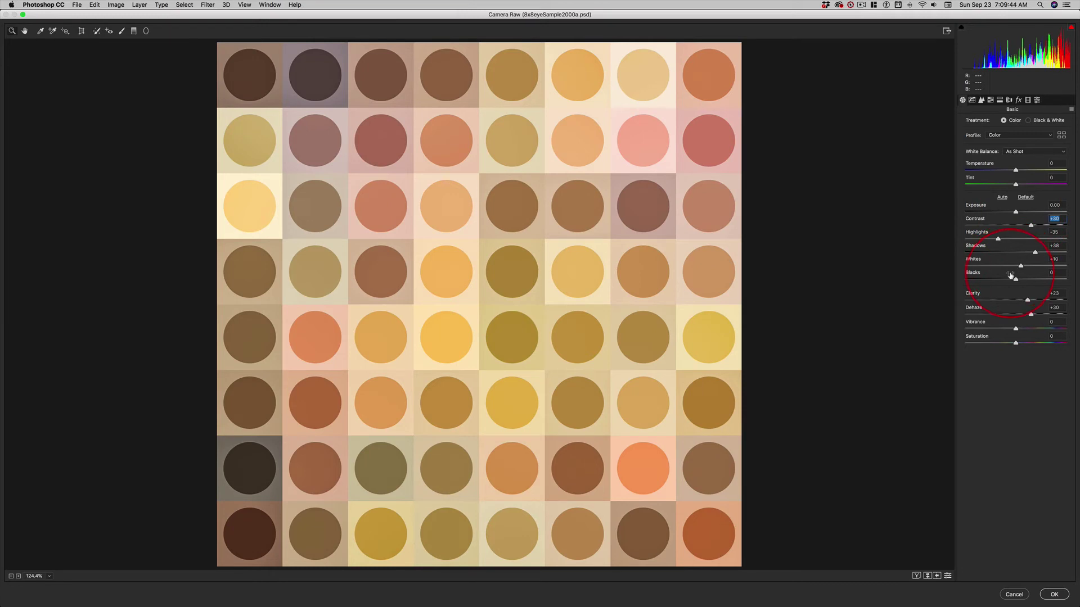
{"action": "mouse_move", "coordinate": [1015, 279]}
{"action": "left_mouse_down"}
{"action": "mouse_move", "coordinate": [997, 273]}
{"action": "mouse_move", "coordinate": [1017, 273]}
{"action": "left_mouse_up"}
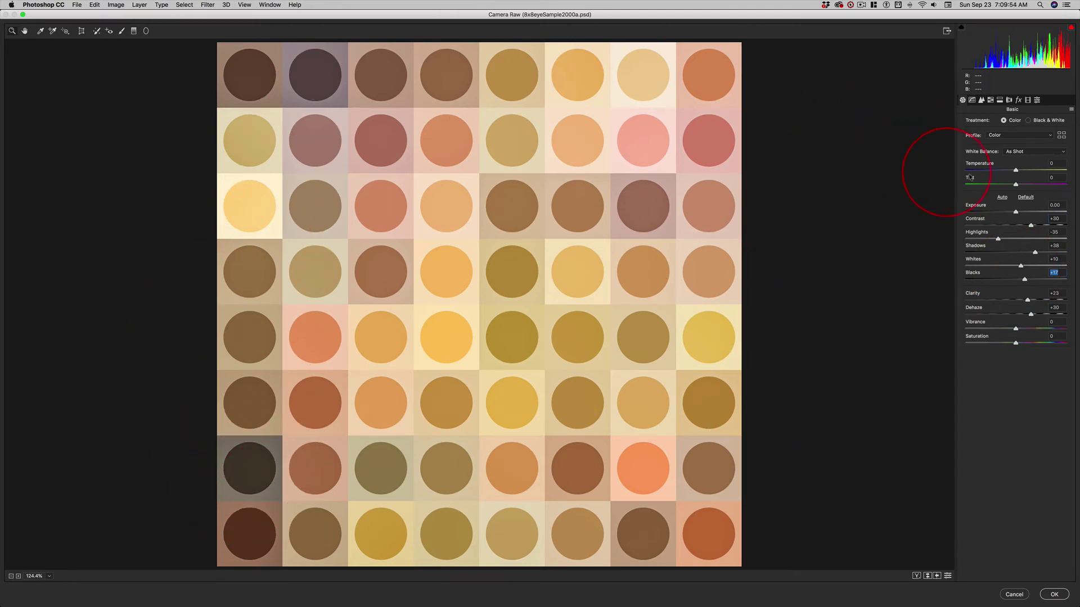
Cool the Temperature to about -17, compare the result with the unadjusted original, and apply the Camera Raw filter
{"action": "left_click_drag", "start_coordinate": [1015, 165], "coordinate": [1008, 165]}
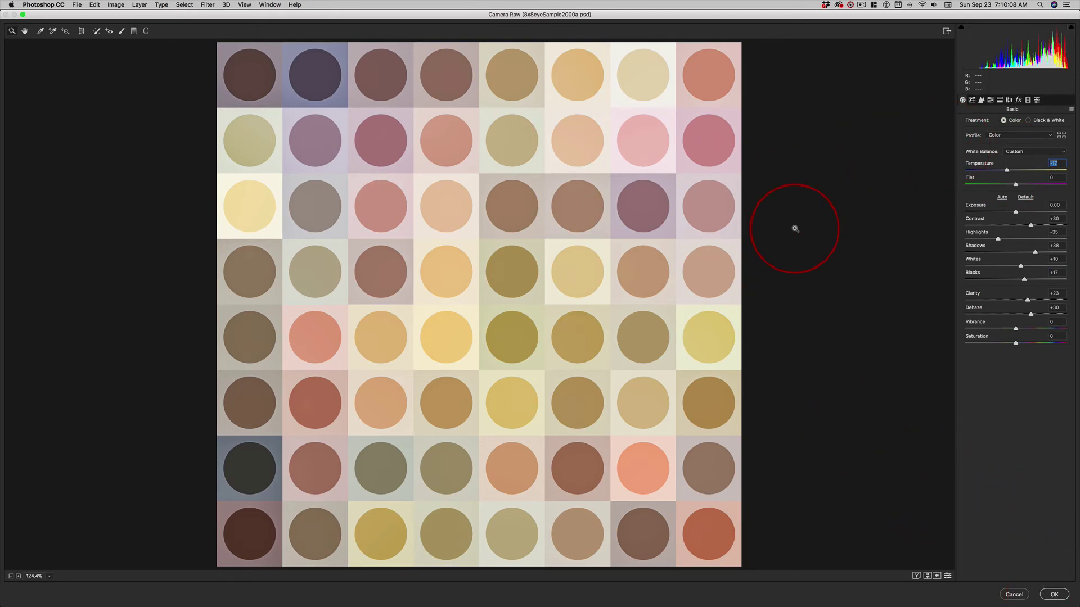
{"action": "key", "text": "backslash"}
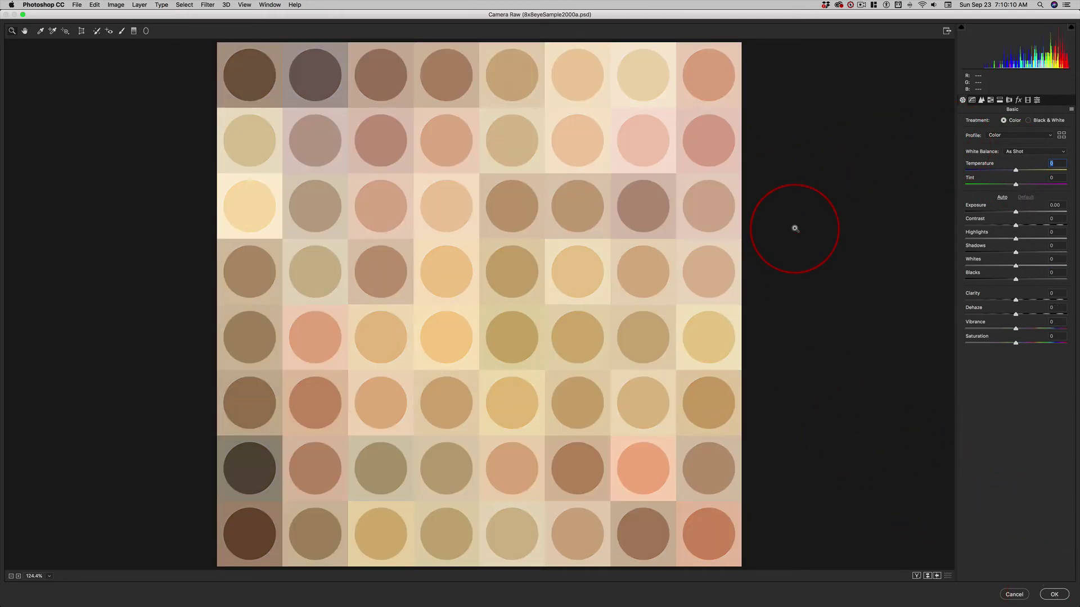
{"action": "key", "text": "backslash"}
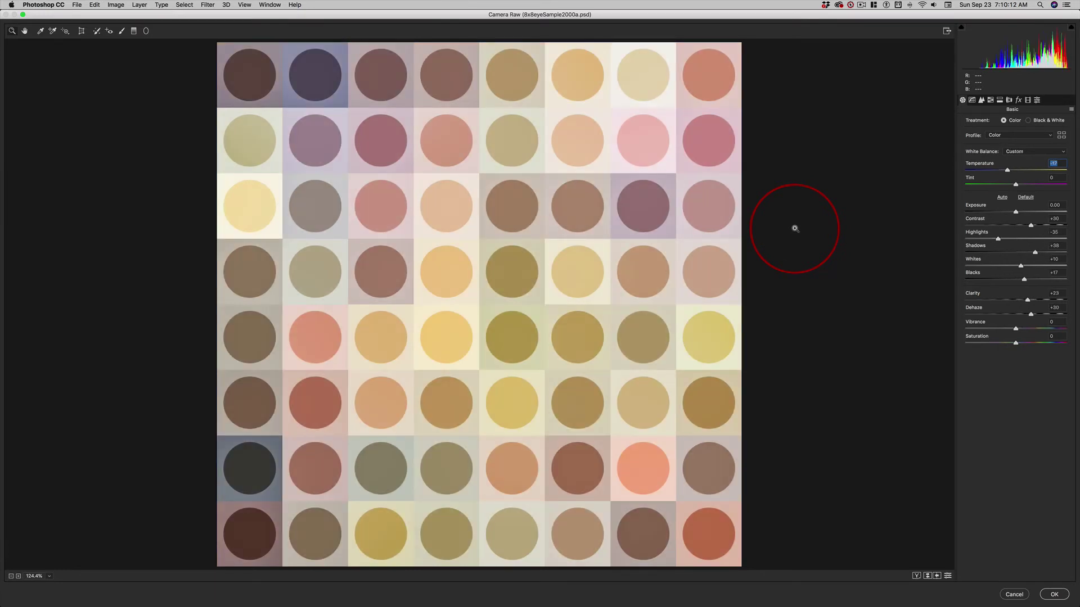
{"action": "left_click", "coordinate": [1054, 595]}
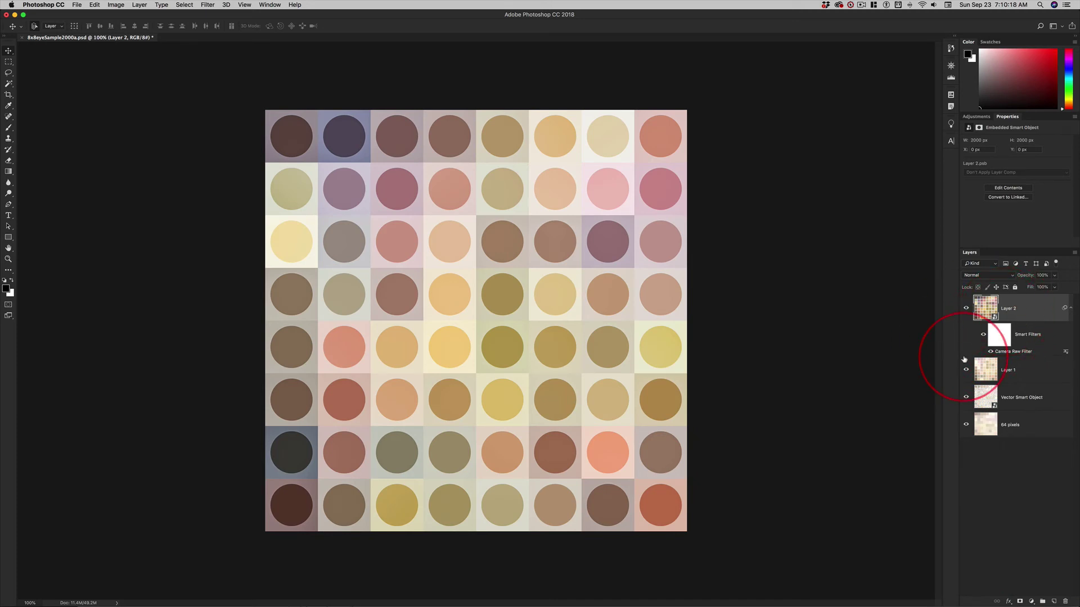
Duplicate the Vector Smart Object layer and move the copy to the top of the layer stack
{"action": "left_click", "coordinate": [1010, 399]}
{"action": "key", "text": "super"}
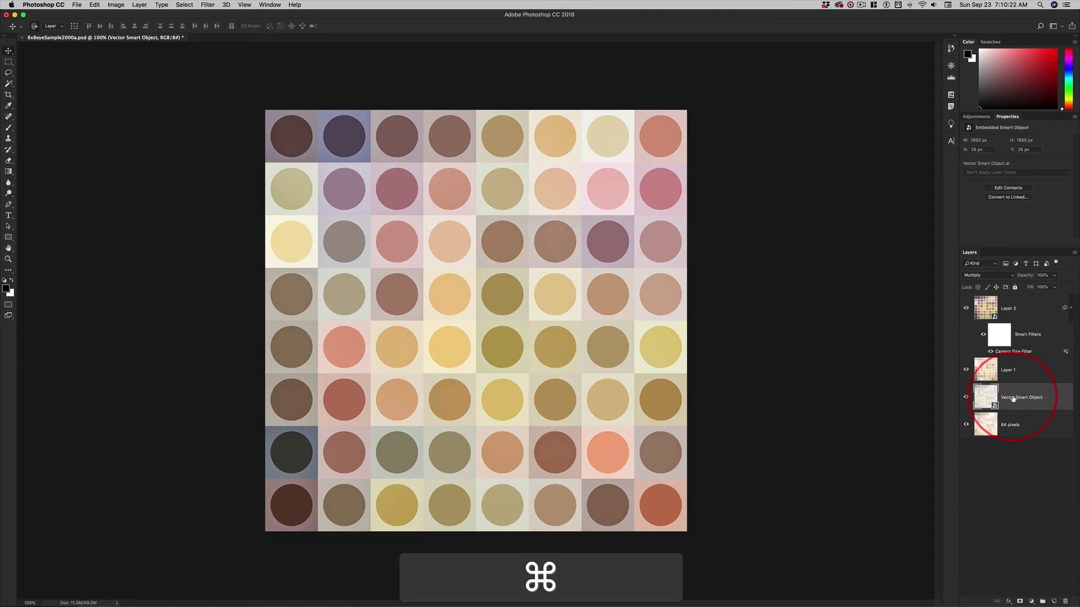
{"action": "key", "text": "j"}
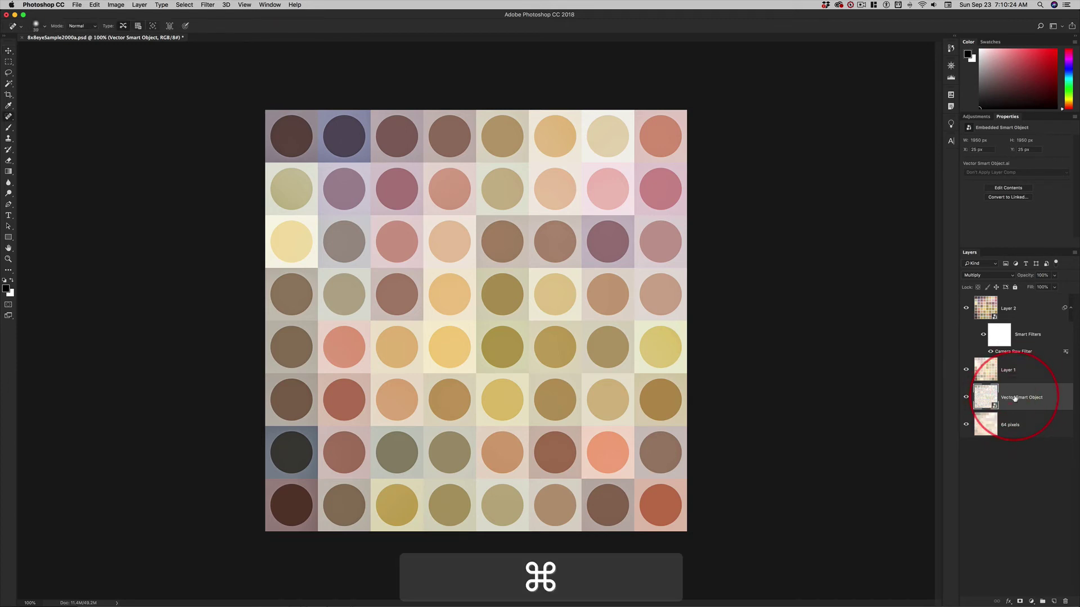
{"action": "key", "text": "super+j"}
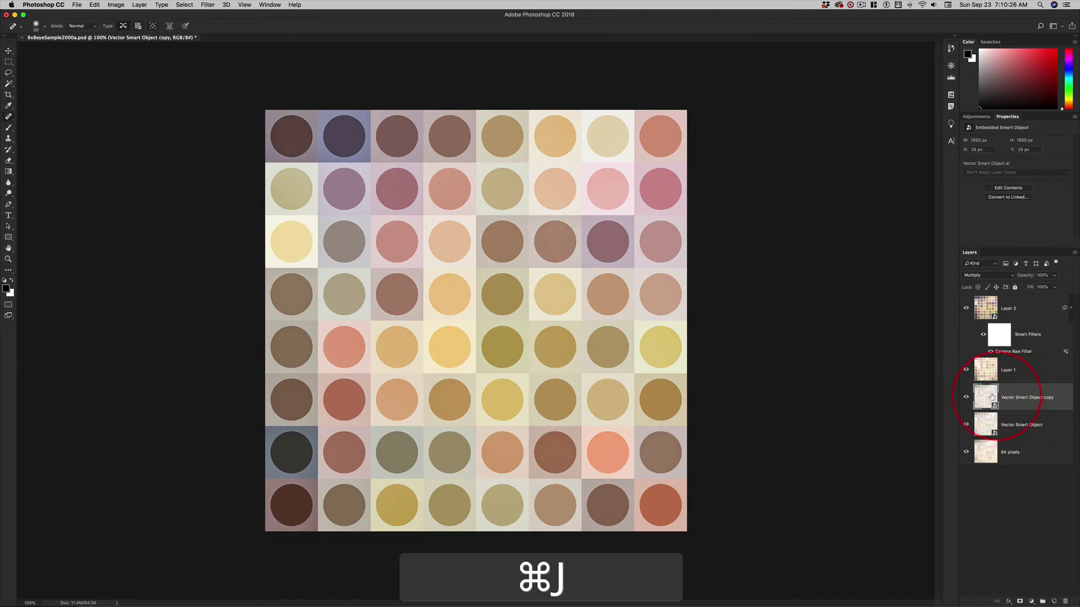
{"action": "left_click_drag", "start_coordinate": [1014, 398], "coordinate": [989, 302]}
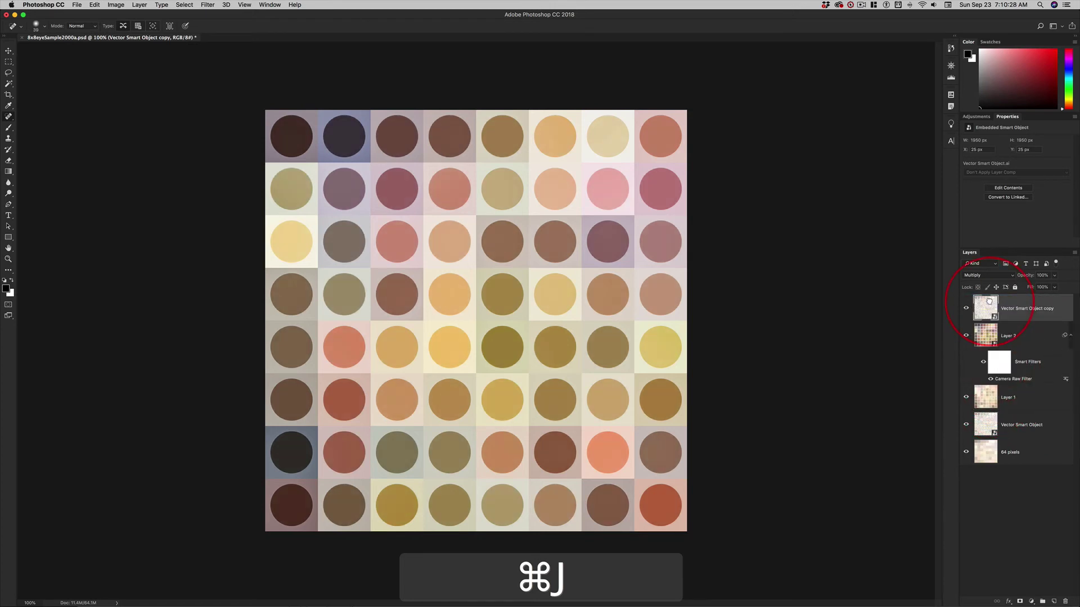
Rotate the copied vector smart object 90° clockwise with Free Transform
{"action": "key", "text": "super+t"}
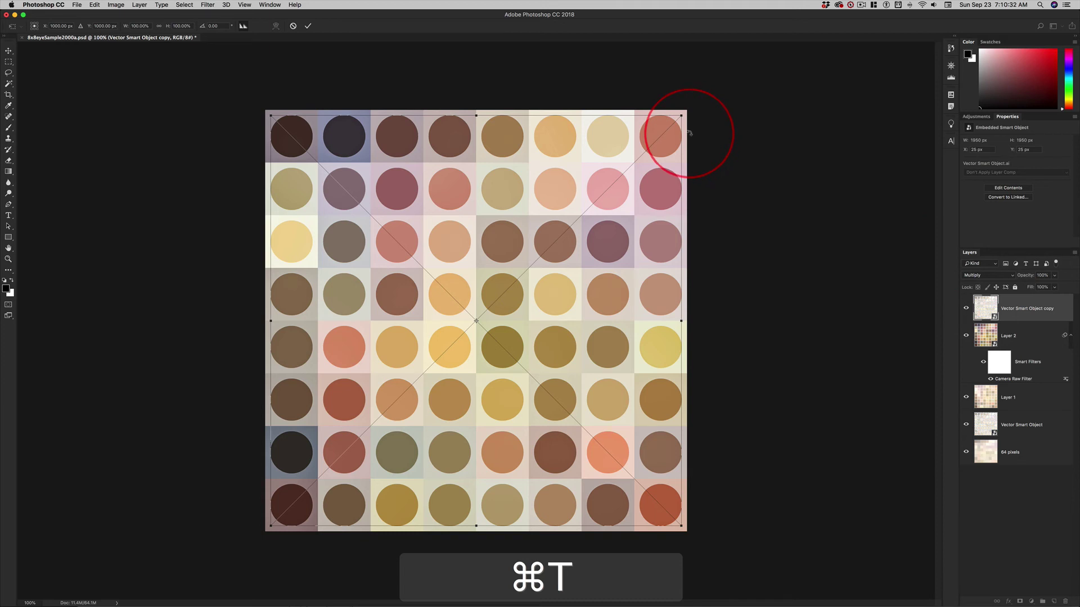
{"action": "left_click_drag", "start_coordinate": [690, 133], "coordinate": [619, 454]}
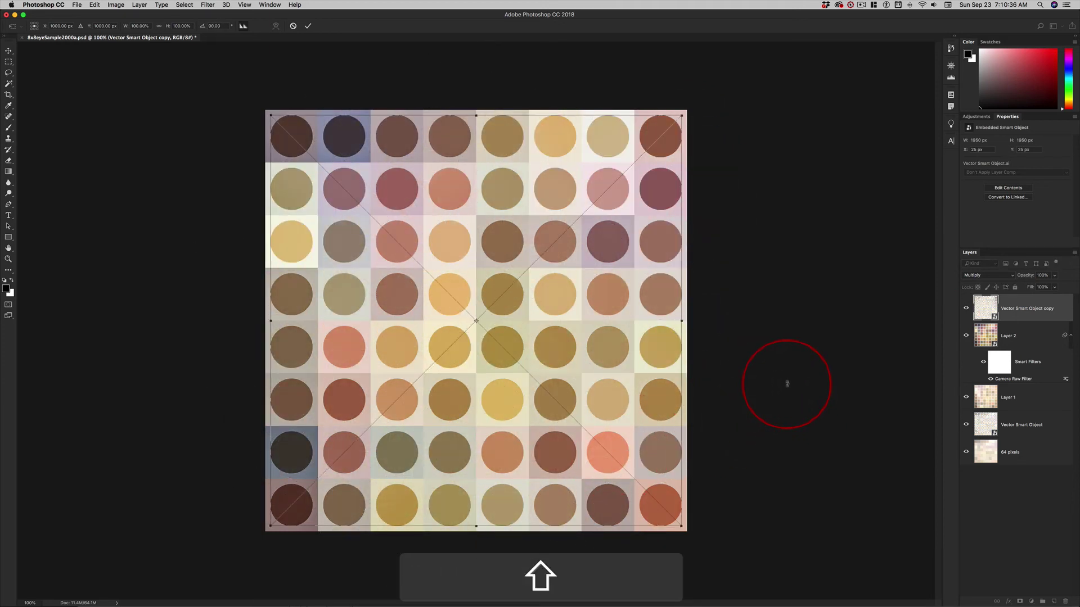
{"action": "key", "text": "Return"}
{"action": "key", "text": "shift+equal"}
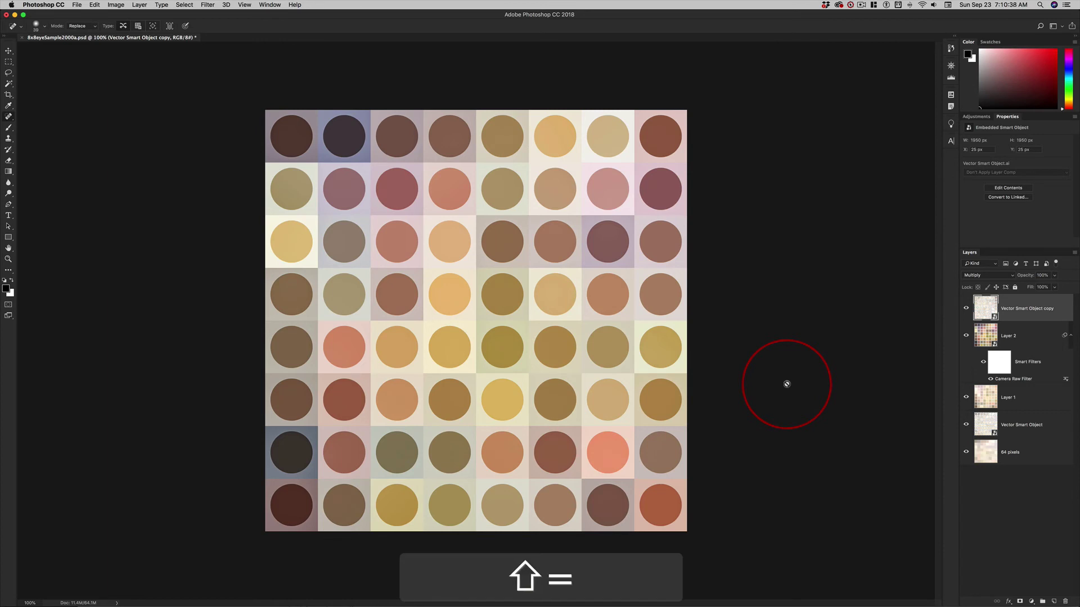
{"action": "key", "text": "shift+equal"}
{"action": "key", "text": "shift+equal"}
{"action": "key", "text": "shift+equal"}
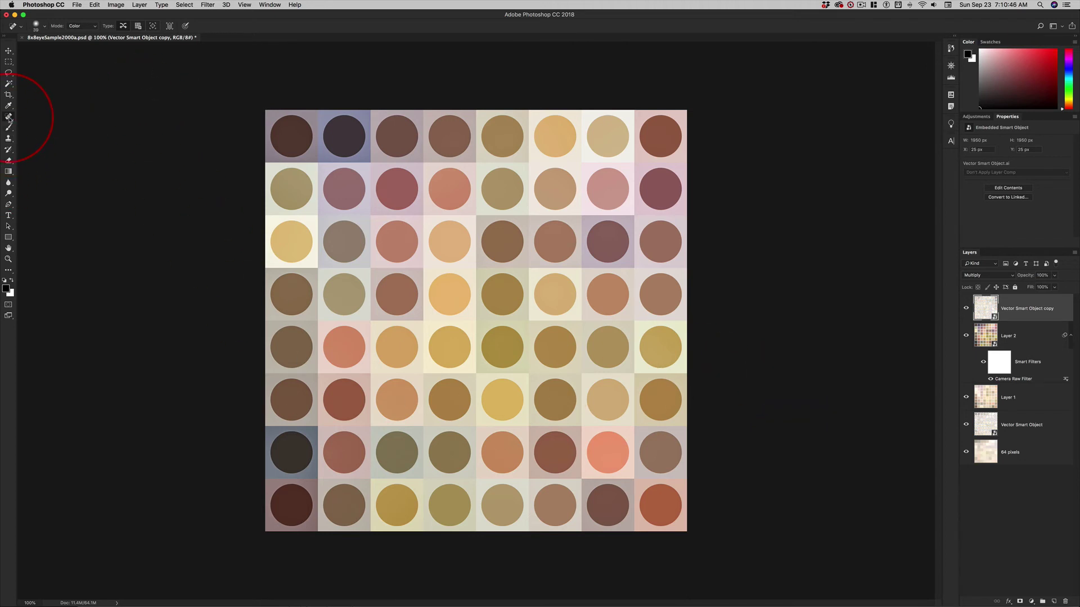
Switch to the Move tool, cycle through the blending modes for the rotated copy and set it to Pin Light
{"action": "left_click", "coordinate": [8, 51]}
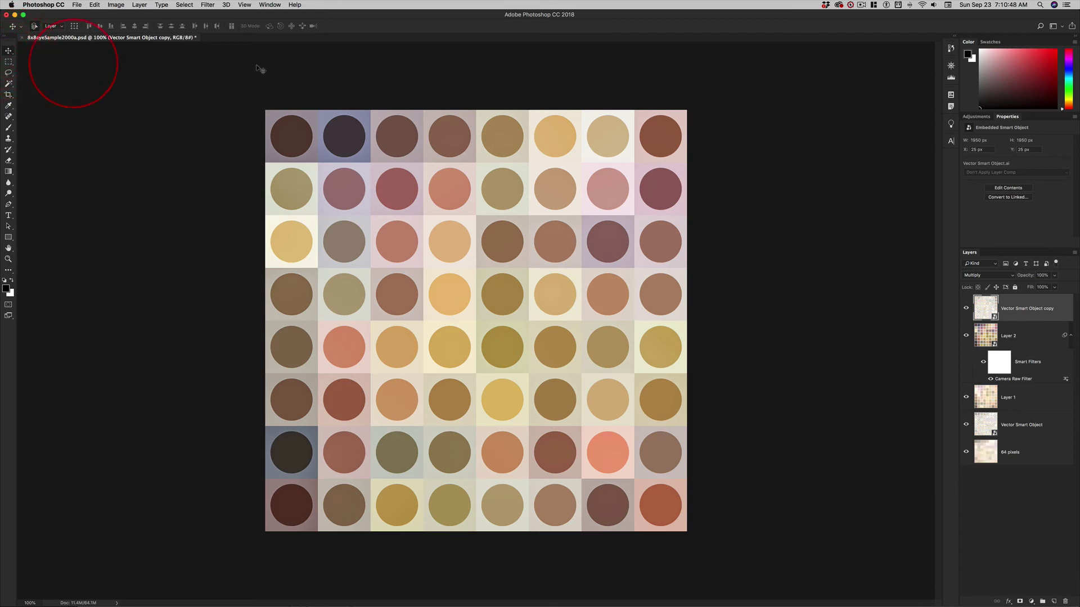
{"action": "left_click", "coordinate": [1035, 307]}
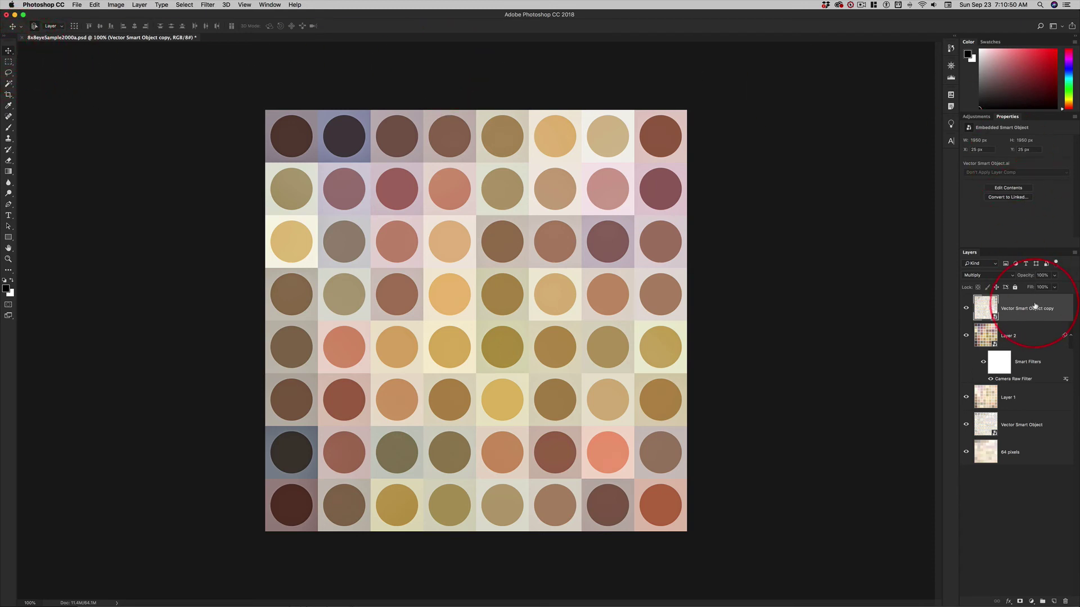
{"action": "key", "text": "shift"}
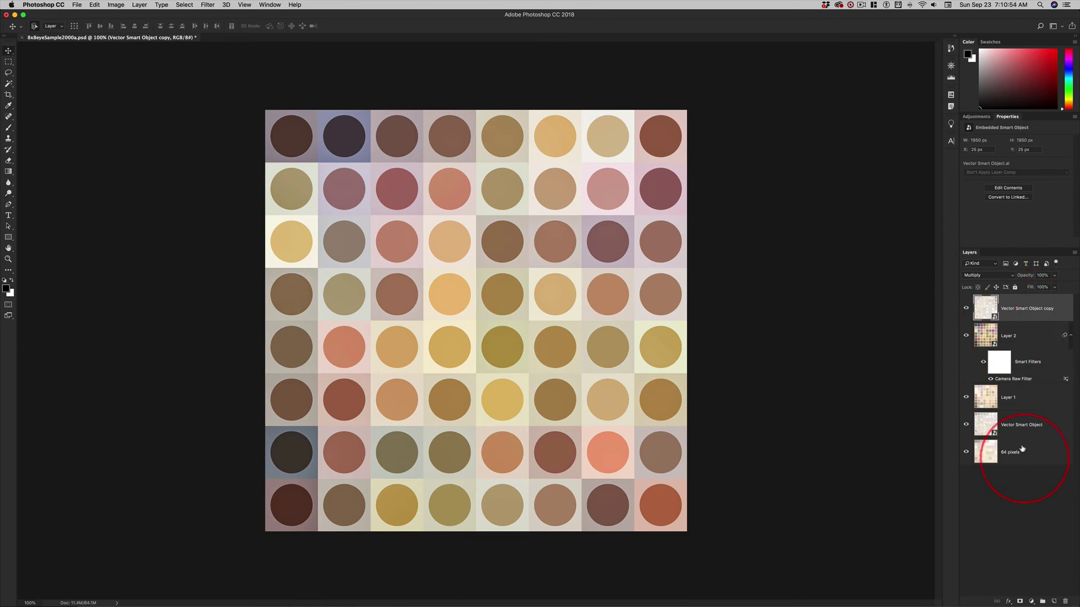
{"action": "key", "text": "shift"}
{"action": "key", "text": "shift+equal"}
{"action": "key", "text": "shift+equal"}
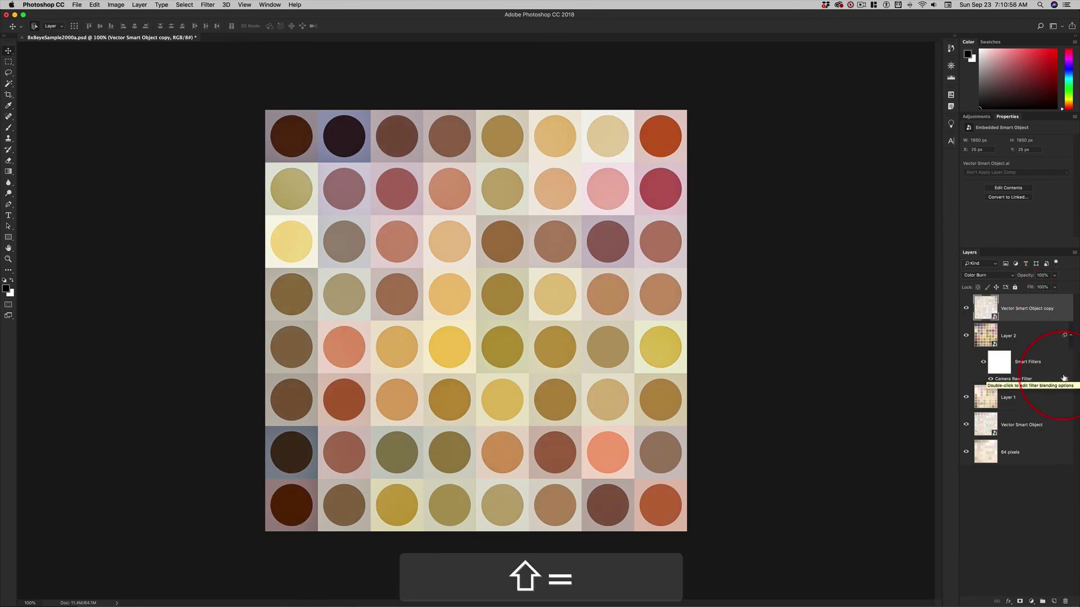
{"action": "key", "text": "shift+equal"}
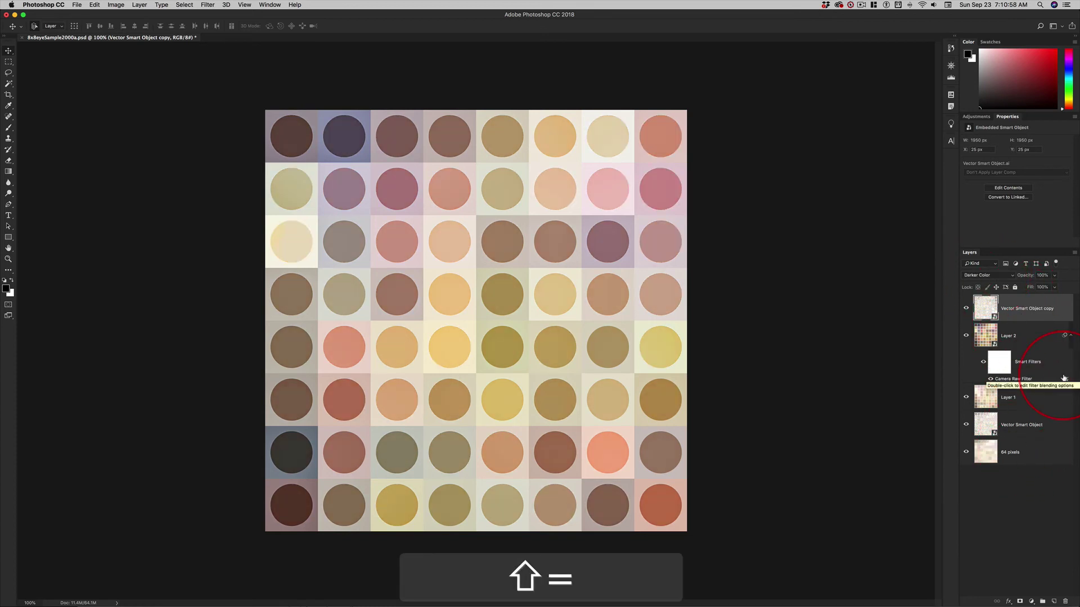
{"action": "key", "text": "shift+equal"}
{"action": "key", "text": "shift+equal"}
{"action": "key", "text": "shift+equal"}
{"action": "key", "text": "shift+equal"}
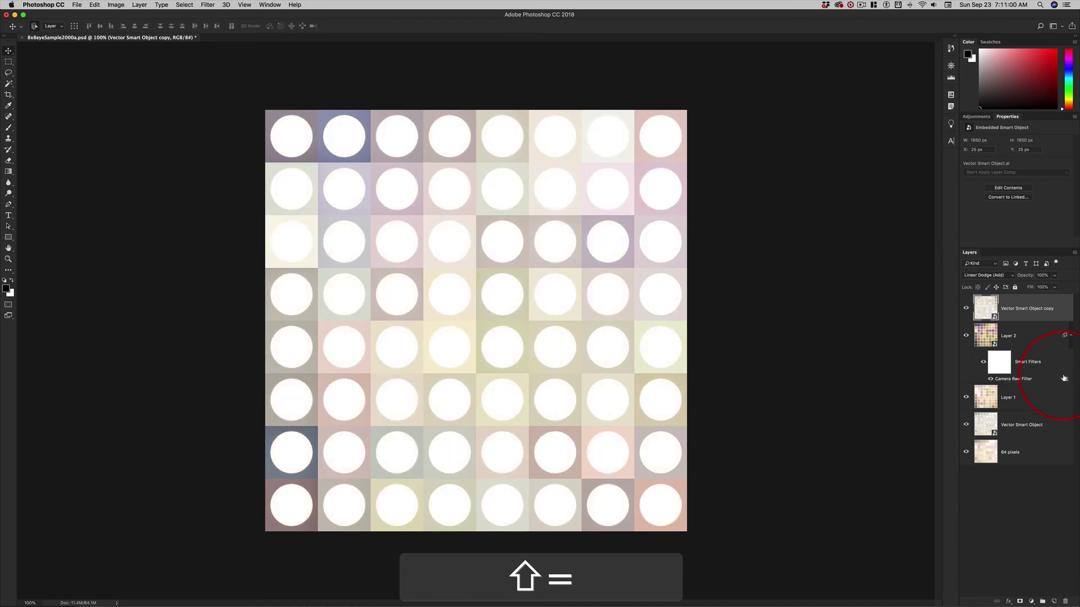
{"action": "key", "text": "shift+equal"}
{"action": "key", "text": "shift+equal"}
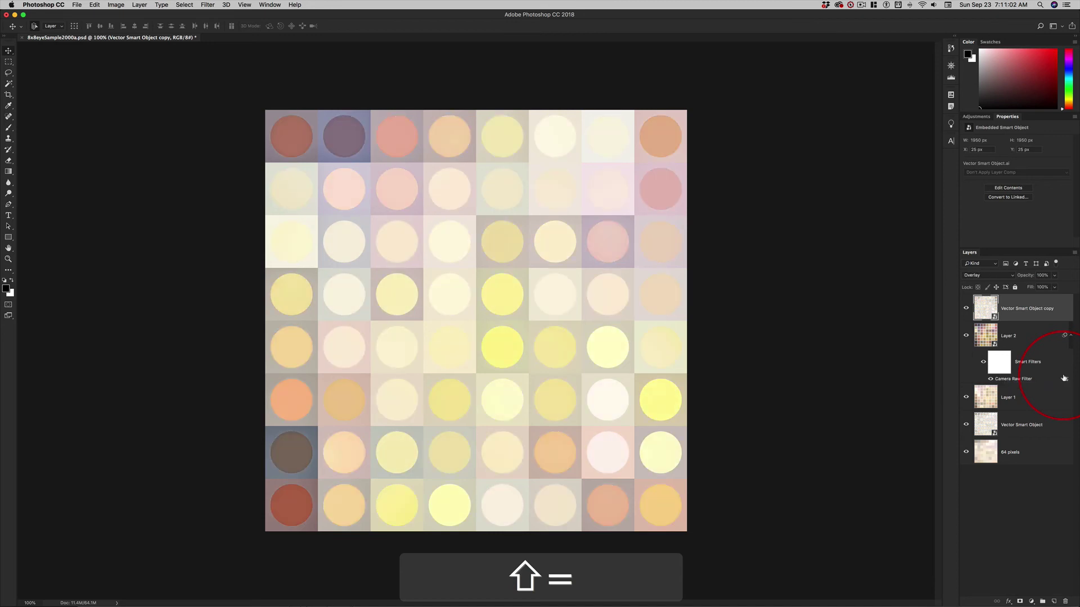
{"action": "key", "text": "shift+equal"}
{"action": "key", "text": "shift+equal"}
{"action": "key", "text": "shift+equal"}
{"action": "key", "text": "shift+equal"}
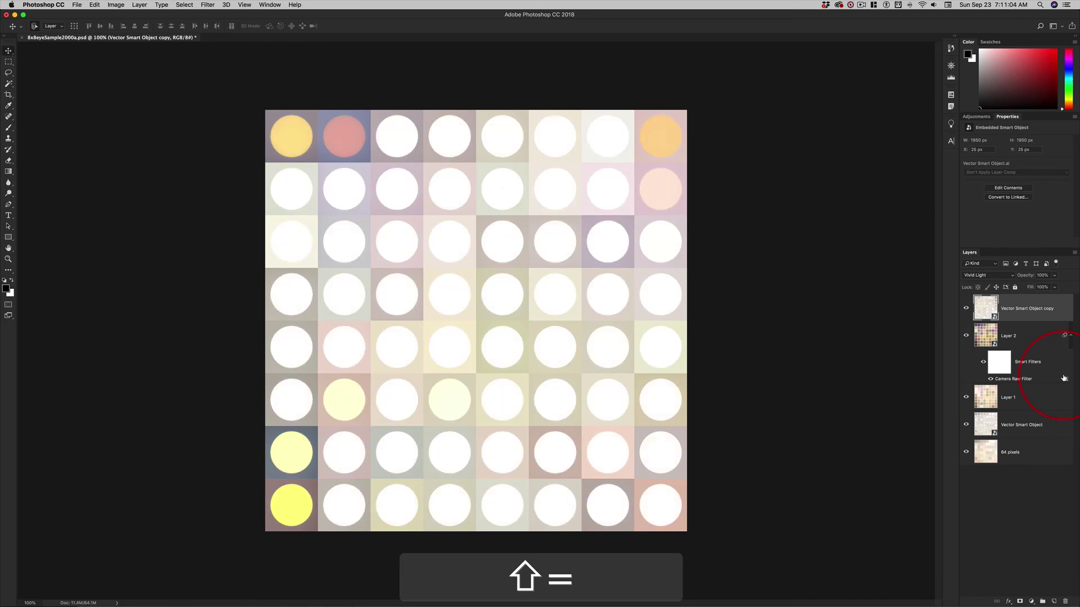
{"action": "key", "text": "shift+equal"}
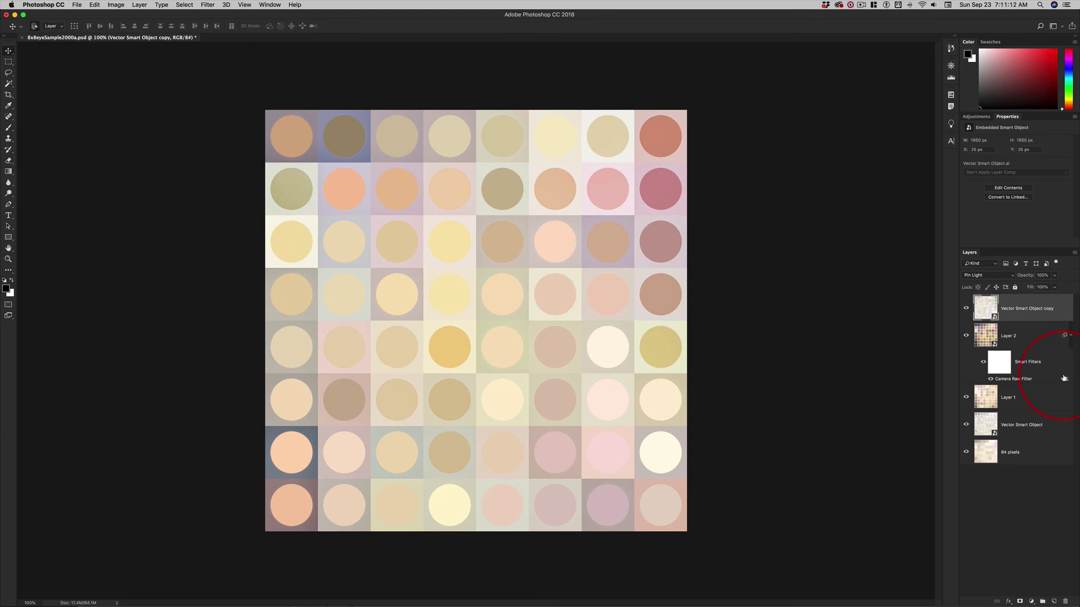
Stamp all visible artwork, including the Pin Light copy, into a new layer at the top of the stack
{"action": "key", "text": "alt+shift+super+n"}
{"action": "key", "text": "alt+shift+super+e"}
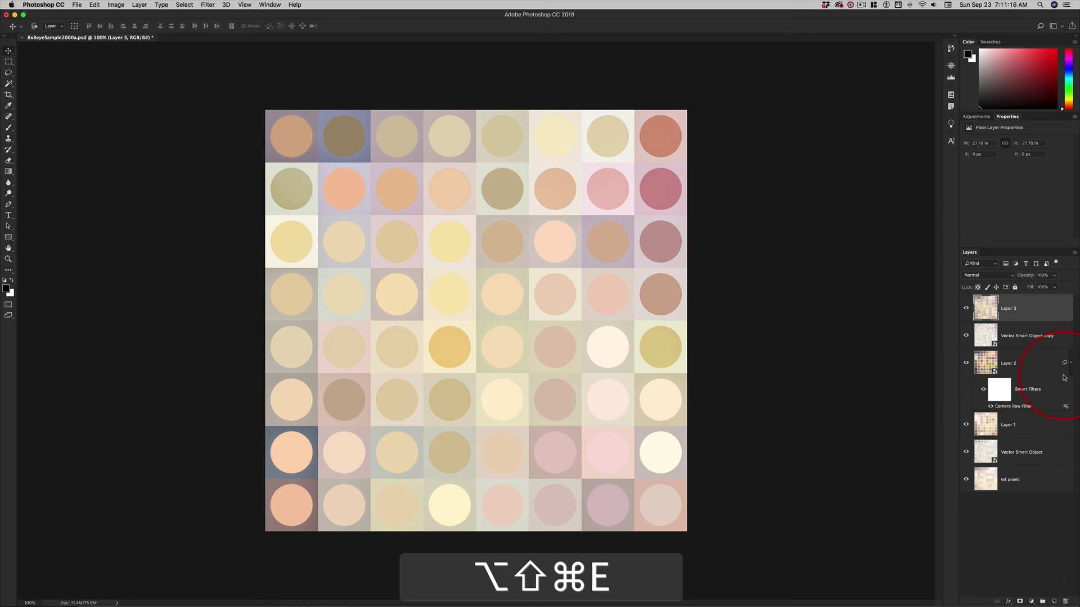
Convert the newly stamped layer to a smart object and apply the Camera Raw filter with its default settings
{"action": "key", "text": "alt+shift+super+o"}
{"action": "key", "text": "alt+shift+super+a"}
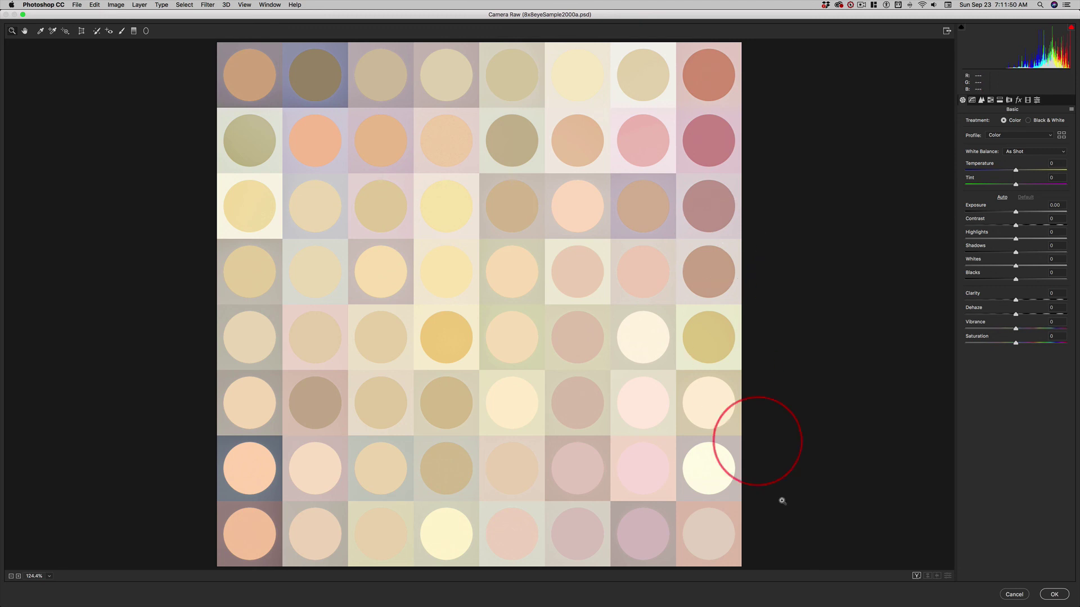
{"action": "left_click", "coordinate": [1054, 595]}
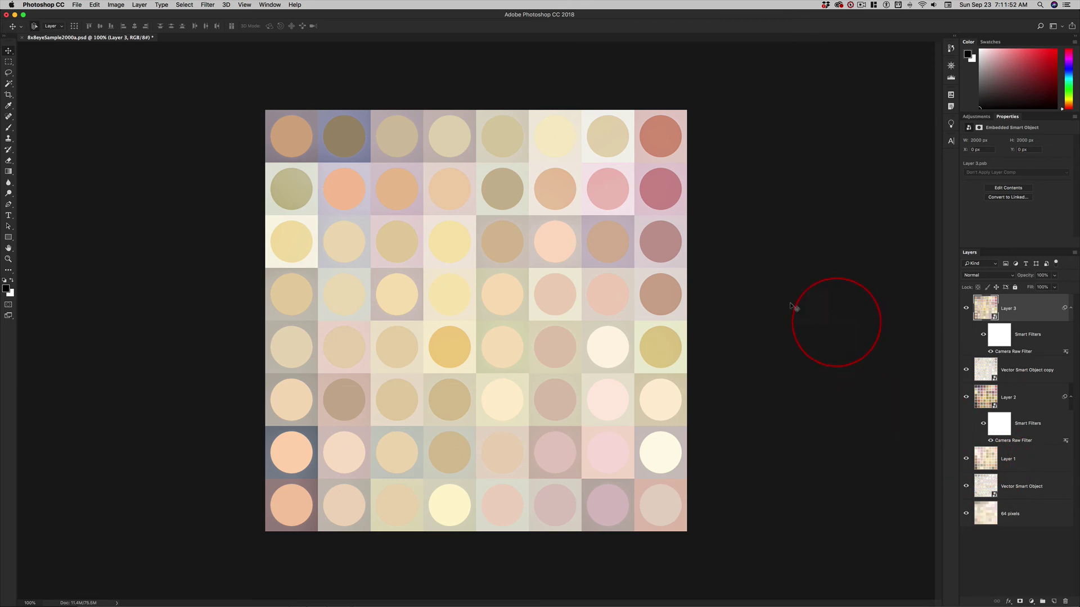